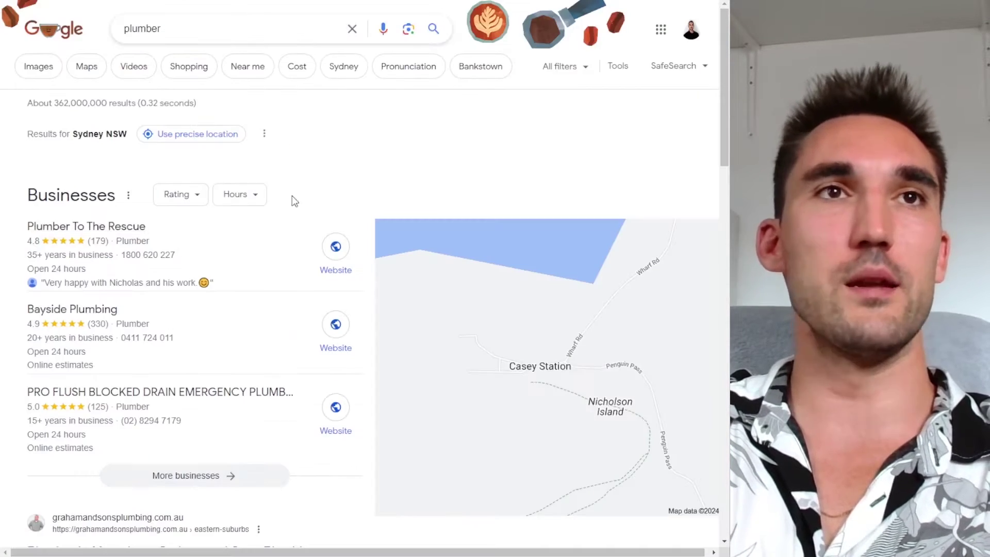
Scroll the Google 'plumber' results to locate the grahamandsonsplumbing.com.au organic listing
scroll(227, 129, "down", 6)
scroll(227, 128, "up", 6)
scroll(288, 77, "down", 7)
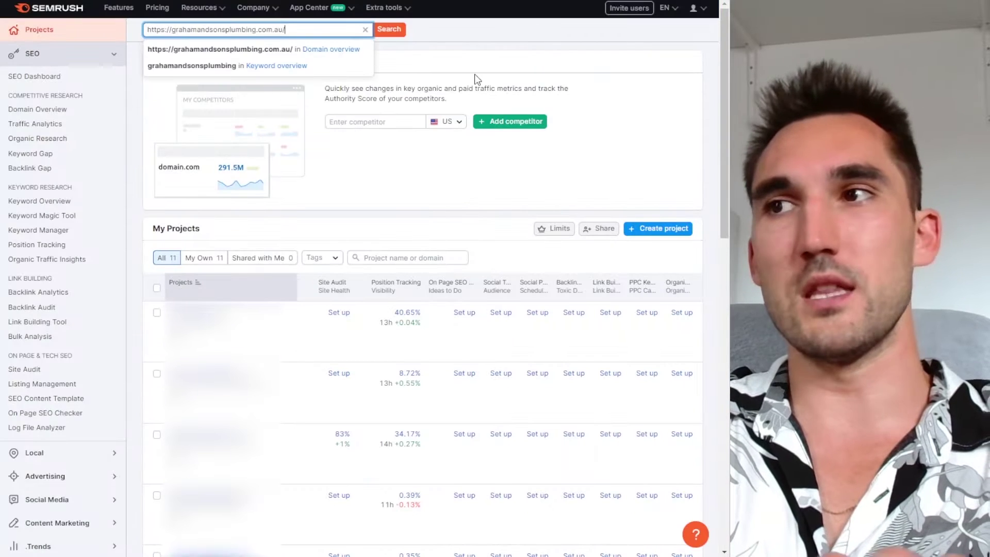
Open the Domain Overview for grahamandsonsplumbing.com.au with Root Domain scope
key("Return")
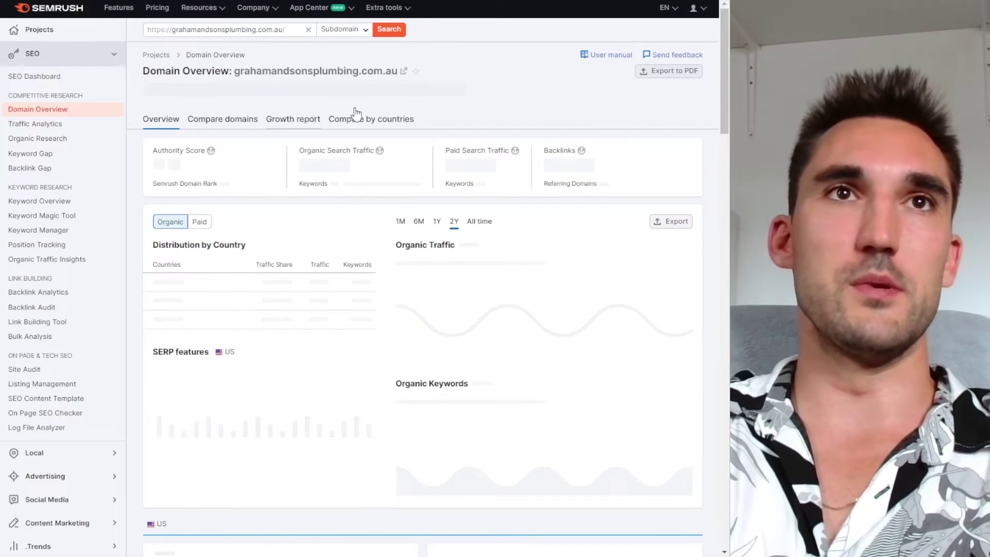
left_click(341, 31)
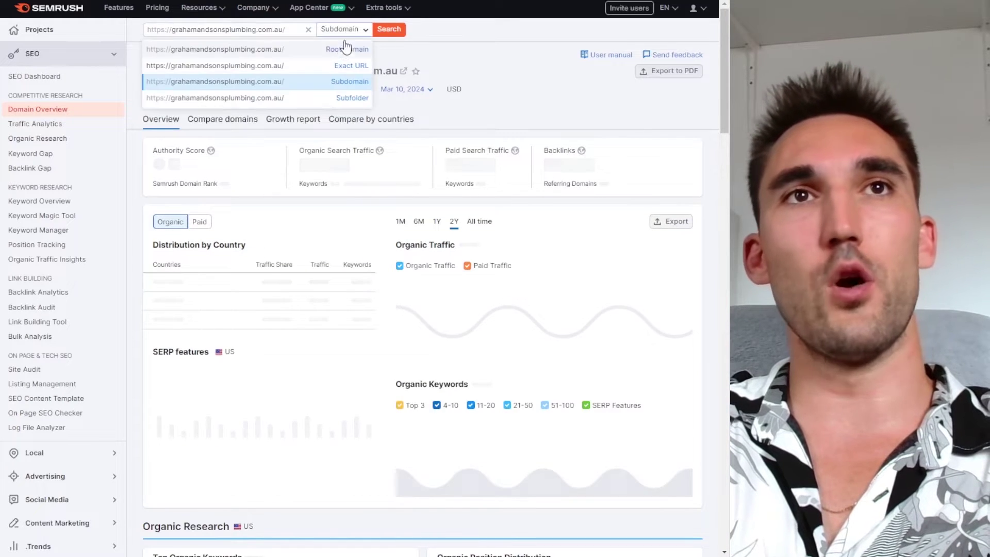
left_click(347, 49)
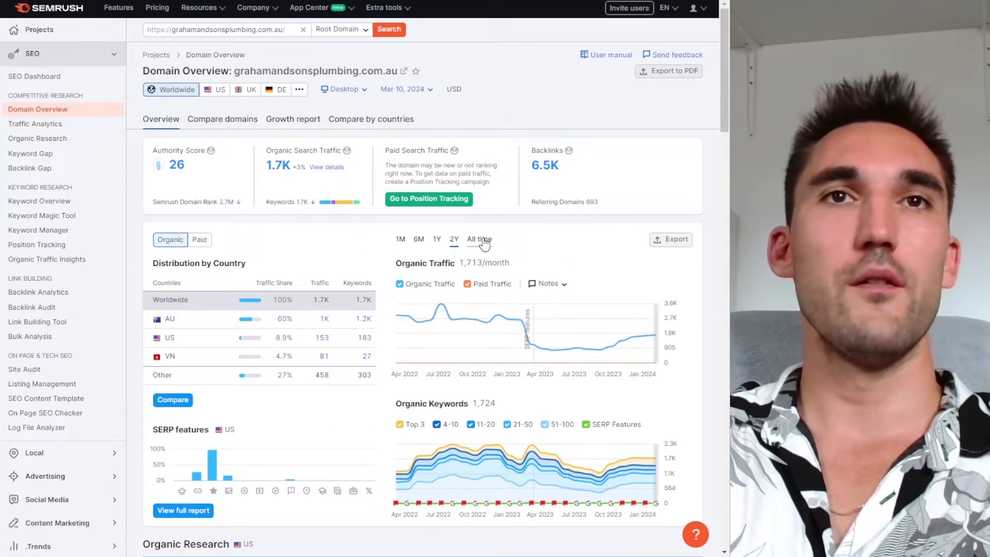
Switch the traffic charts to All time and back to 2Y, reviewing the overview
left_click(483, 239)
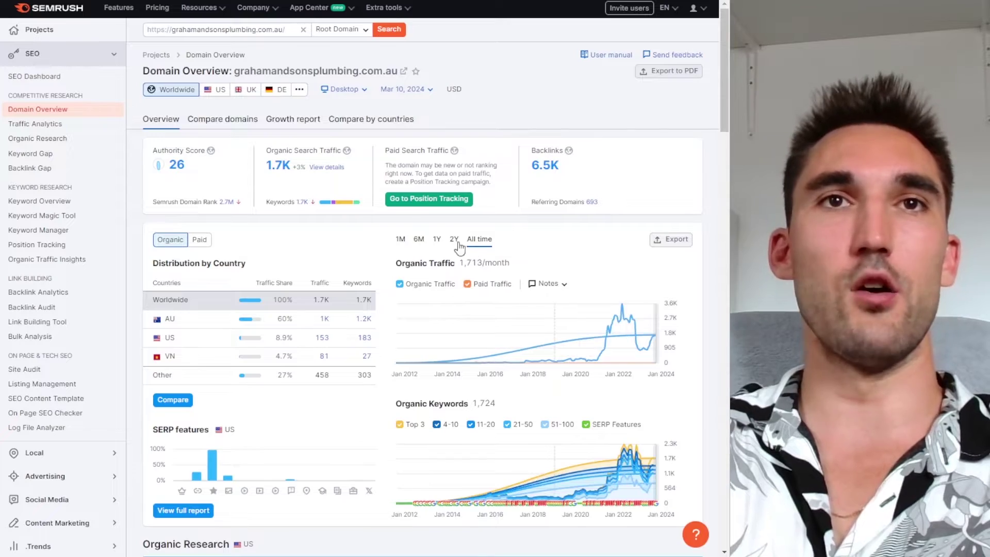
left_click(455, 240)
scroll(476, 442, "down", 3)
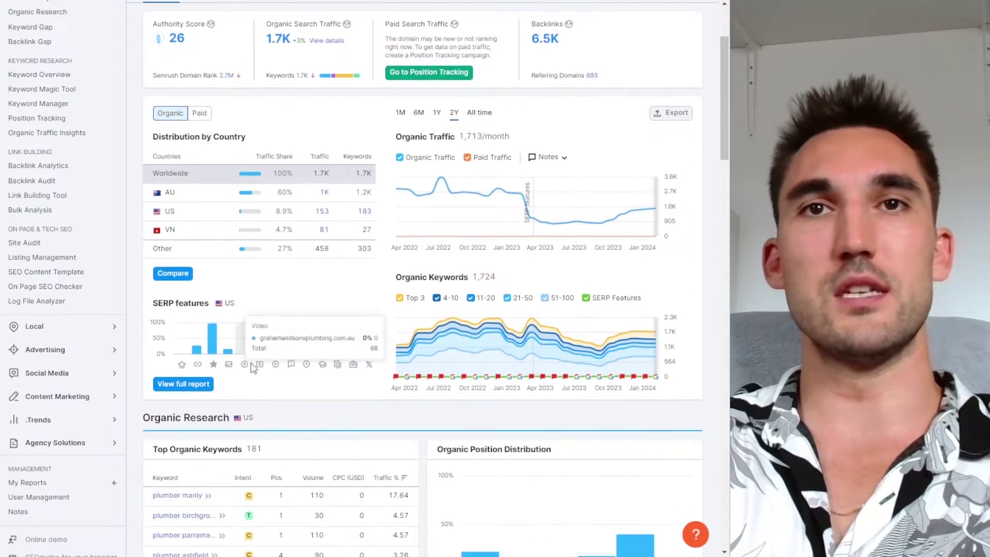
scroll(455, 261, "down", 6)
scroll(228, 214, "up", 9)
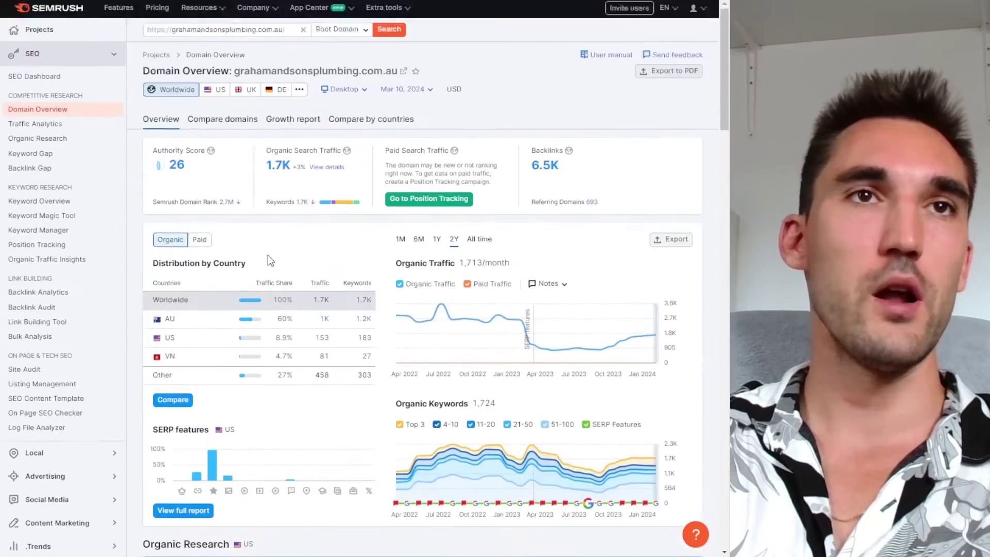
scroll(267, 255, "down", 6)
scroll(319, 288, "up", 7)
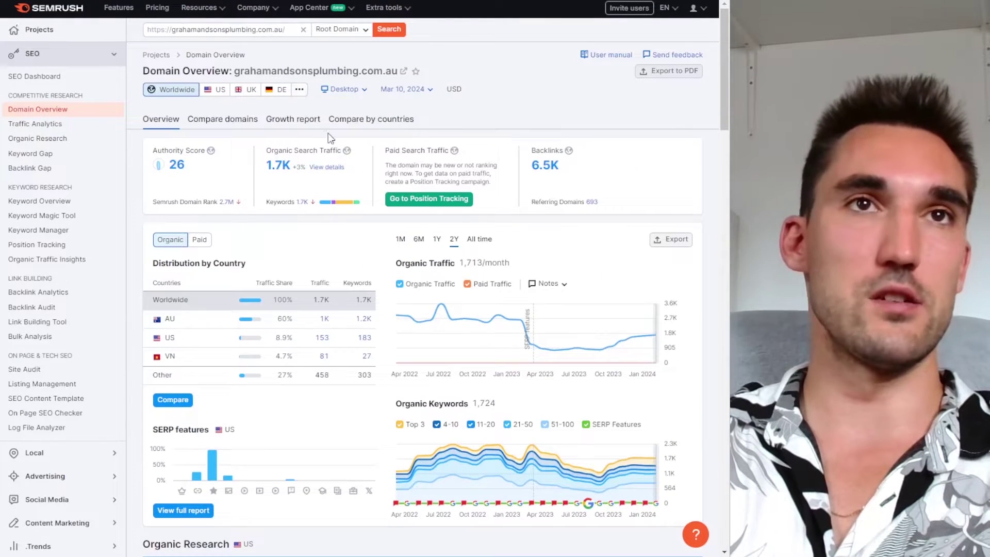
Switch the overview's country database to Australia
left_click(299, 89)
type("aust")
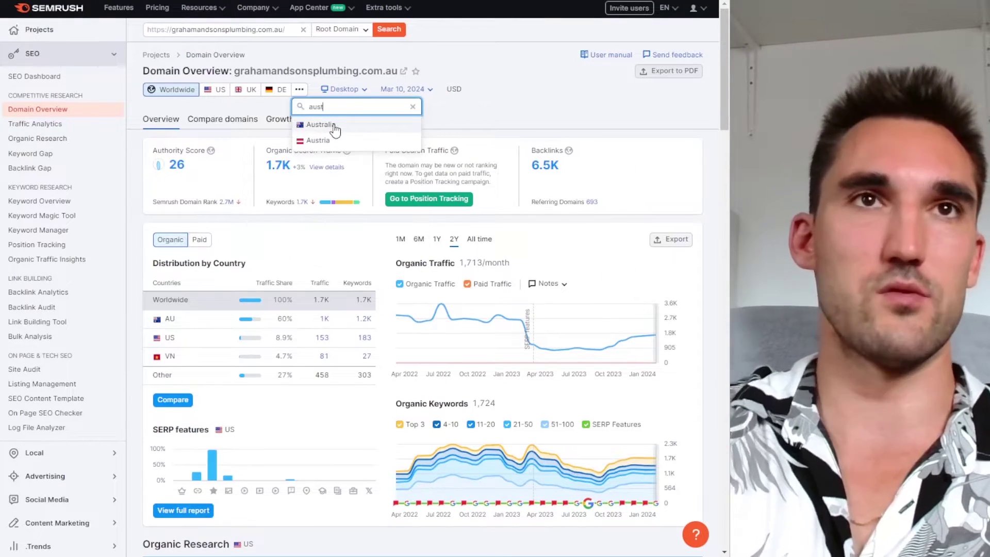
left_click(333, 127)
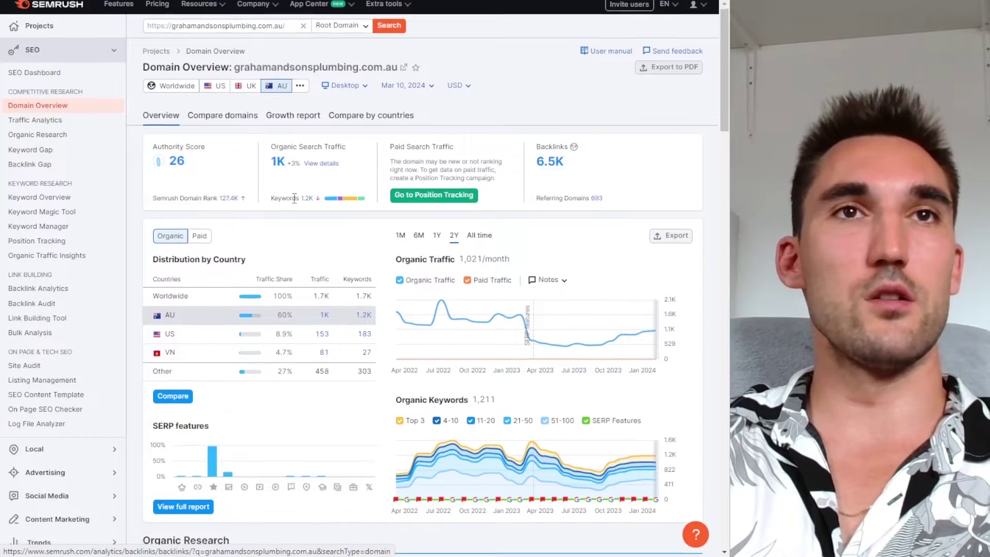
scroll(181, 173, "down", 10)
scroll(271, 221, "up", 3)
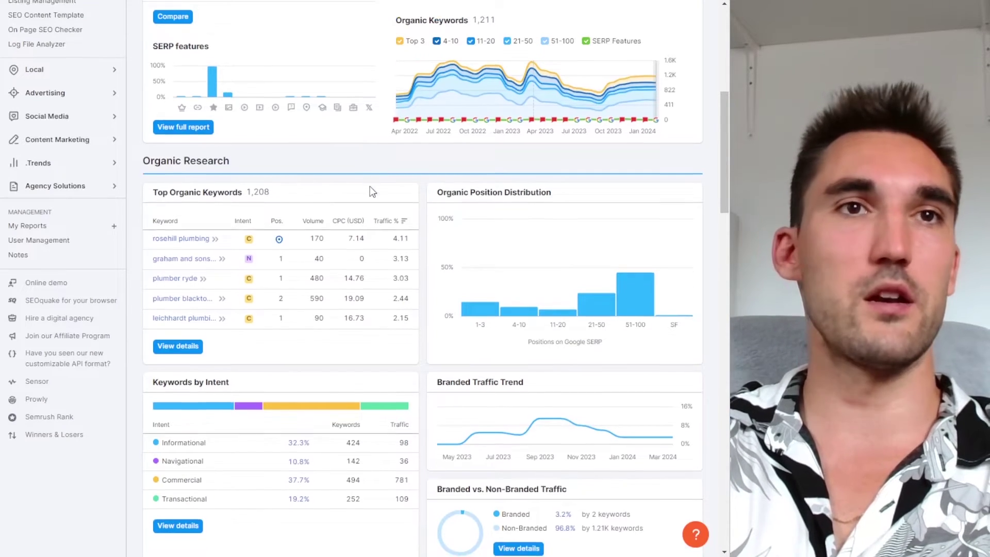
scroll(354, 225, "down", 8)
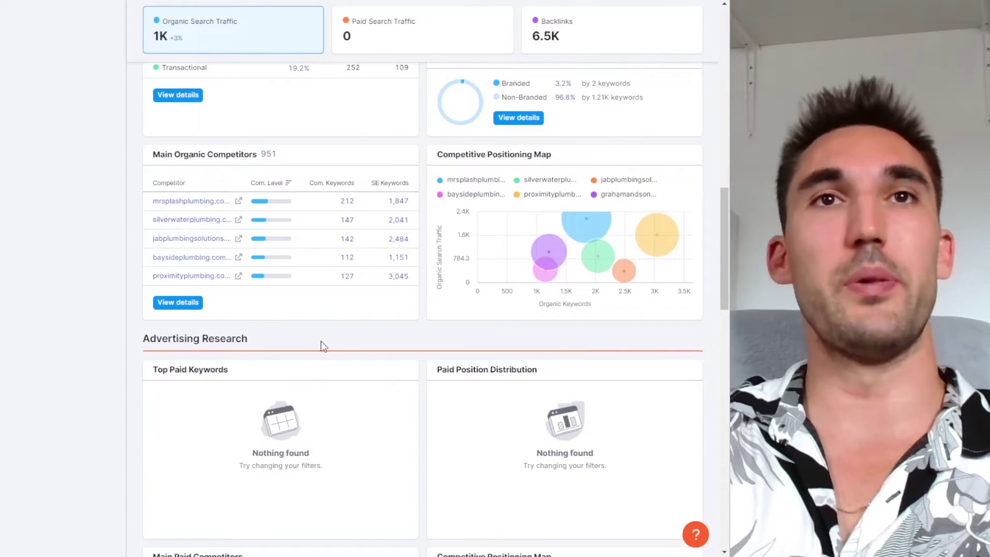
scroll(267, 195, "down", 2)
scroll(267, 195, "up", 3)
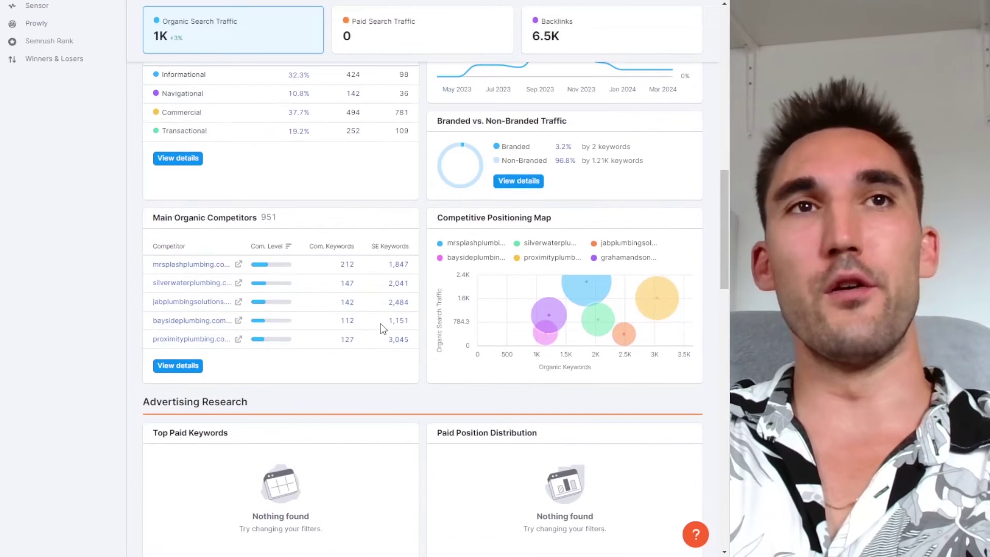
mouse_move(278, 286)
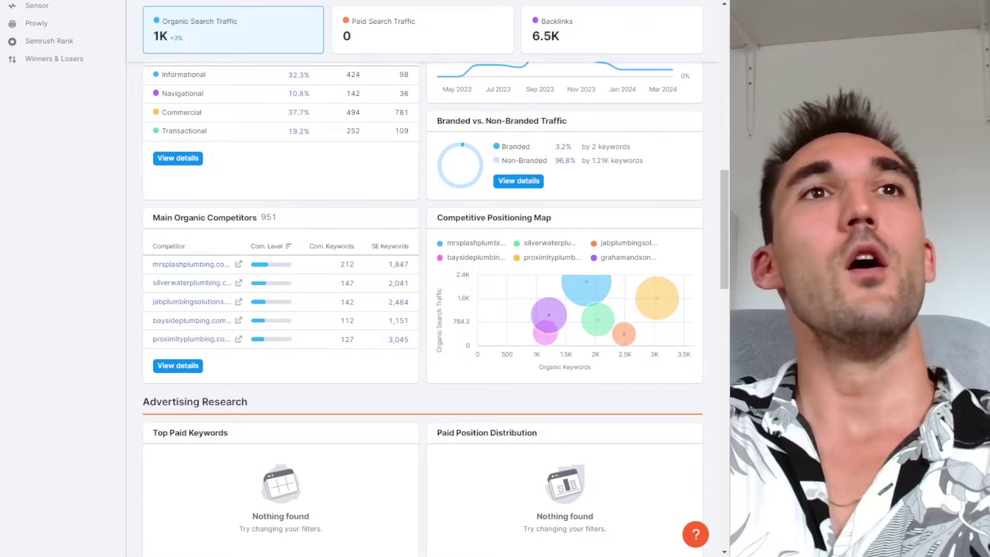
left_click(356, 132)
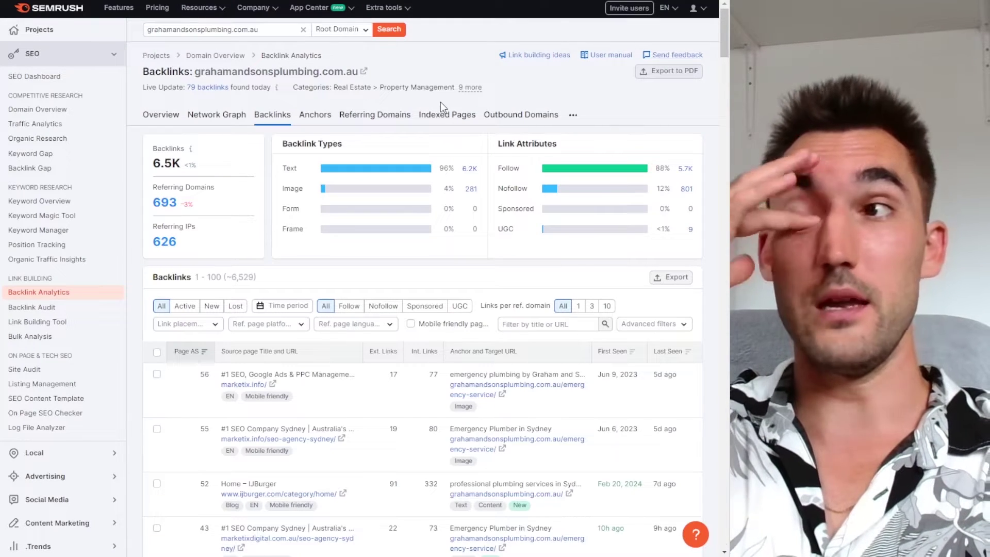
Scroll through the grahamandsonsplumbing.com.au backlink report and its weekly referring domains chart
scroll(370, 124, "down", 6)
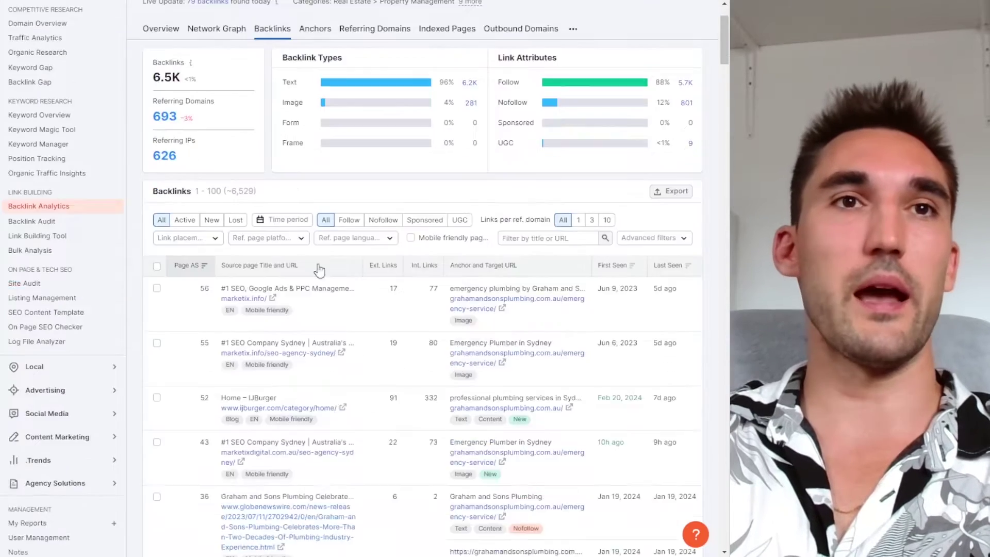
scroll(457, 281, "up", 6)
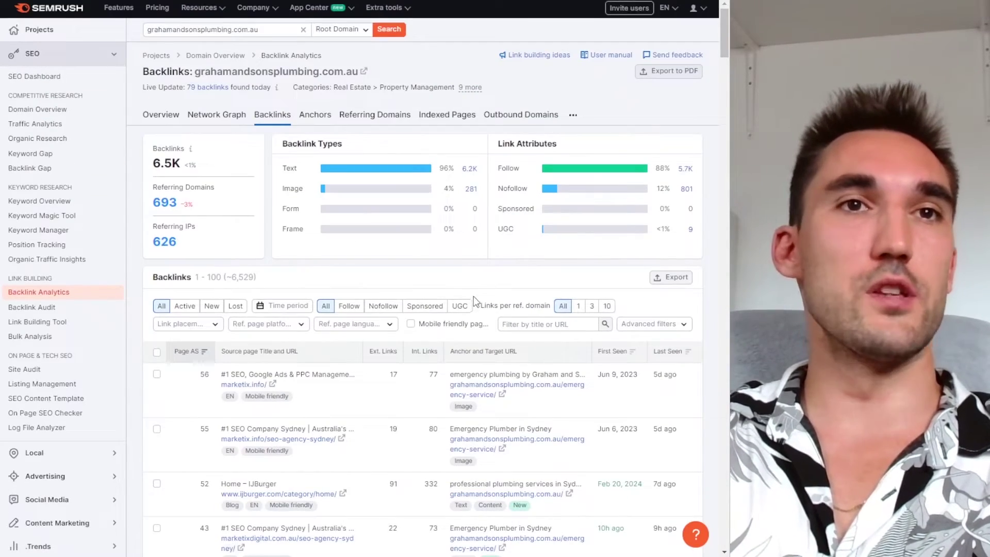
scroll(264, 200, "down", 4)
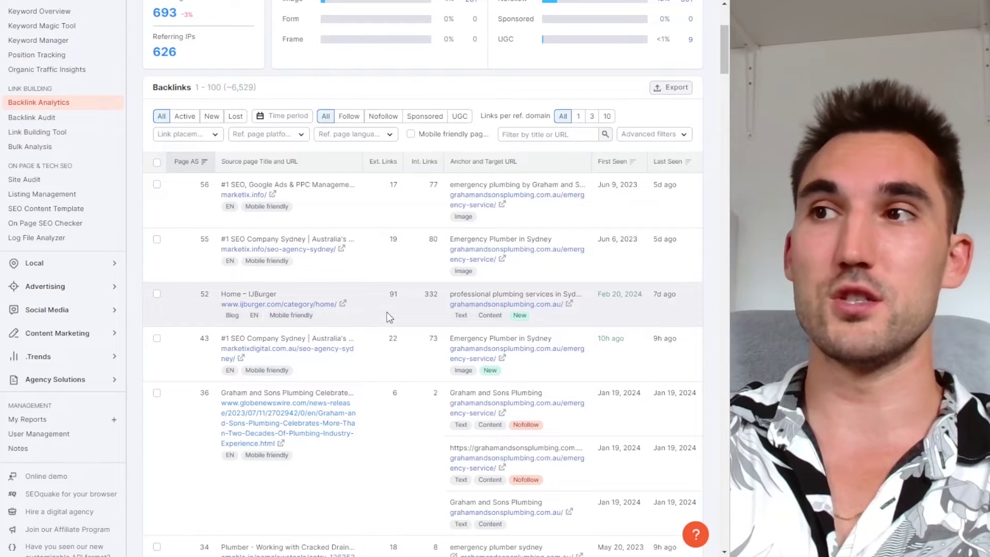
scroll(387, 311, "up", 4)
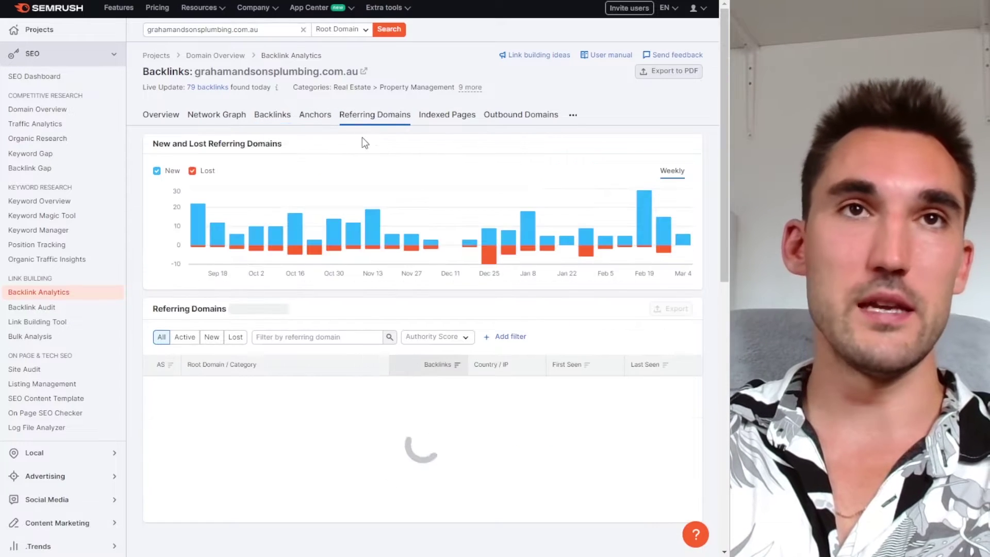
Review the backlinks overview and the outbound domains the site links to
scroll(395, 304, "down", 2)
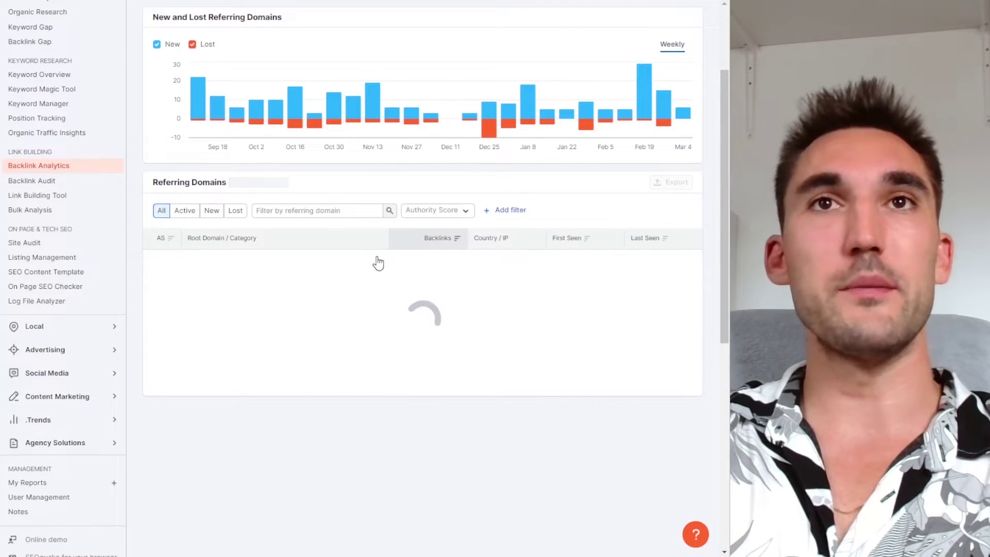
scroll(356, 316, "down", 2)
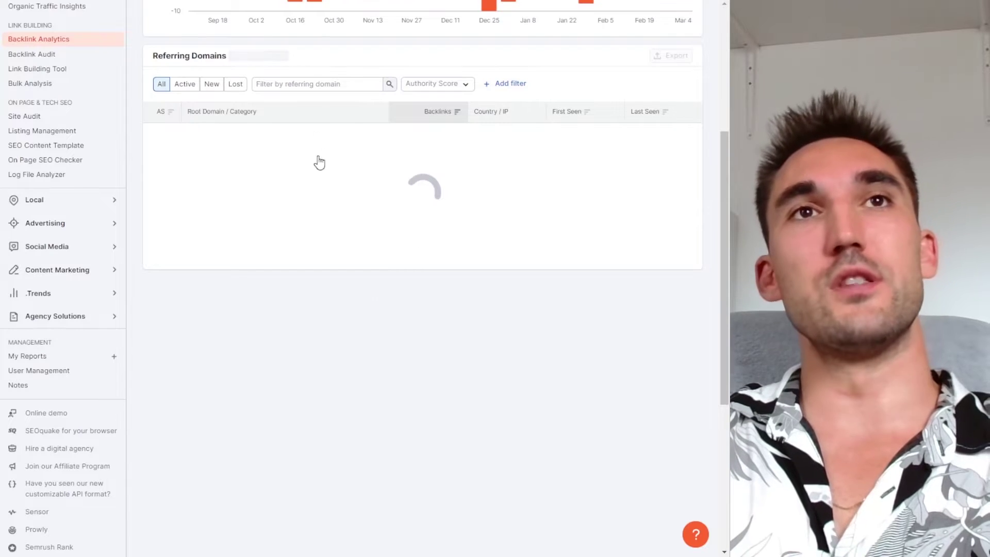
scroll(360, 354, "down", 9)
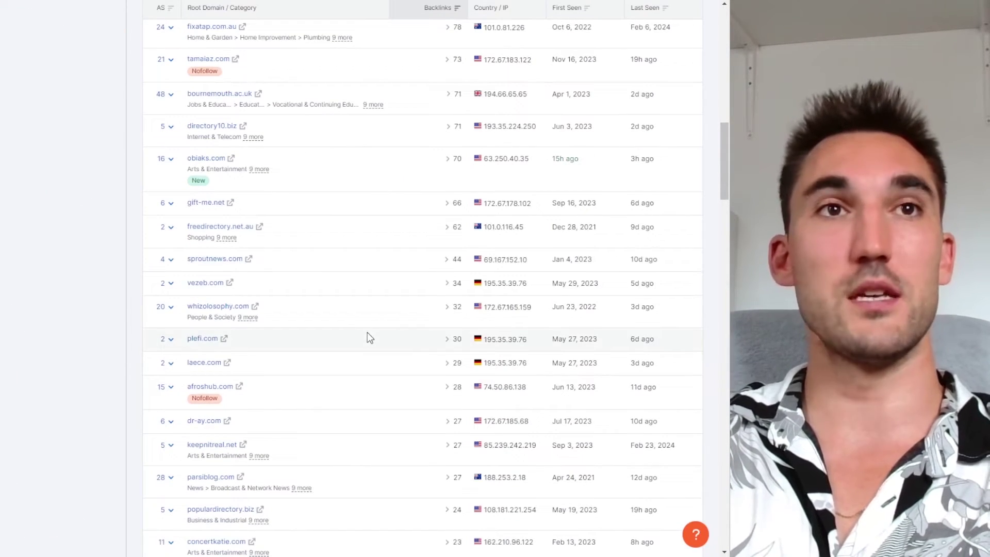
scroll(367, 332, "up", 12)
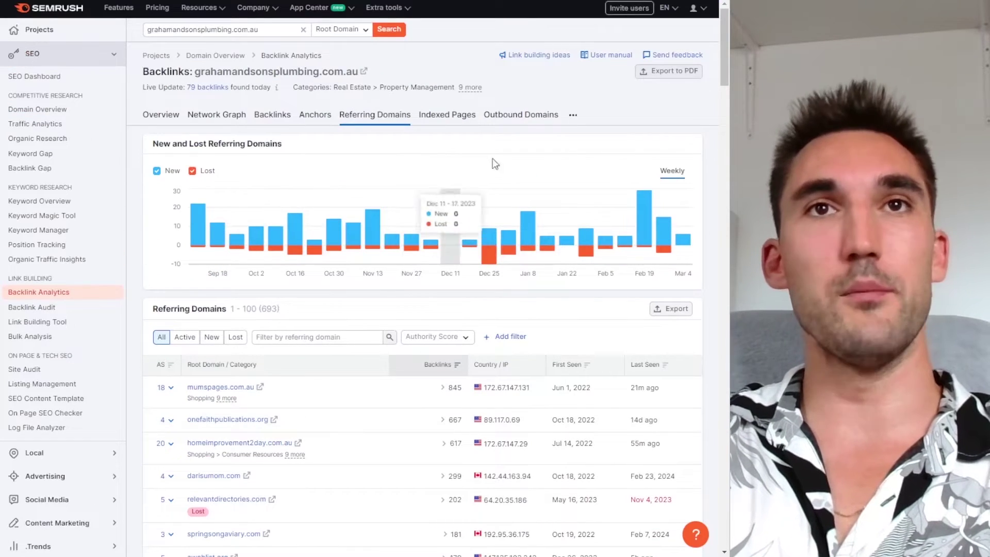
left_click(529, 118)
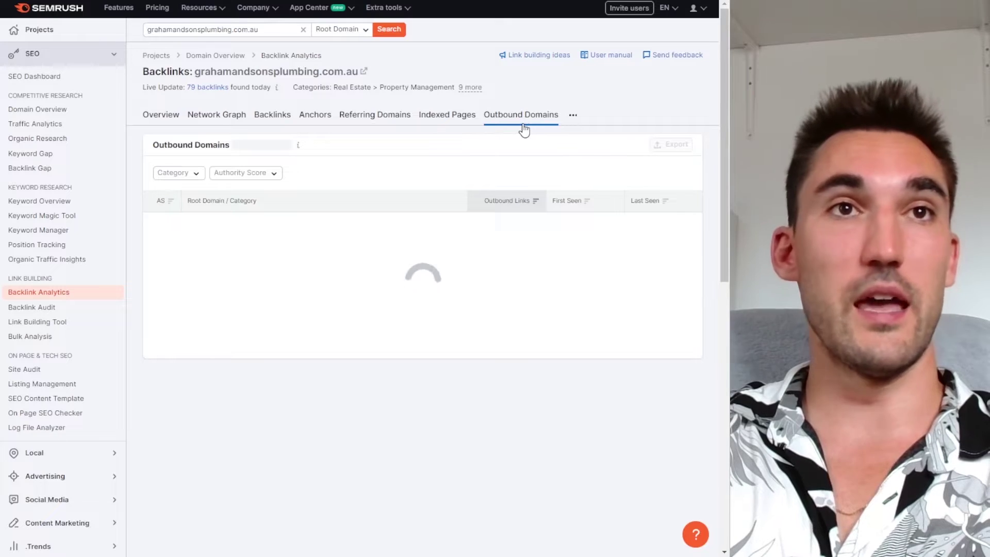
scroll(497, 298, "down", 3)
scroll(501, 259, "up", 3)
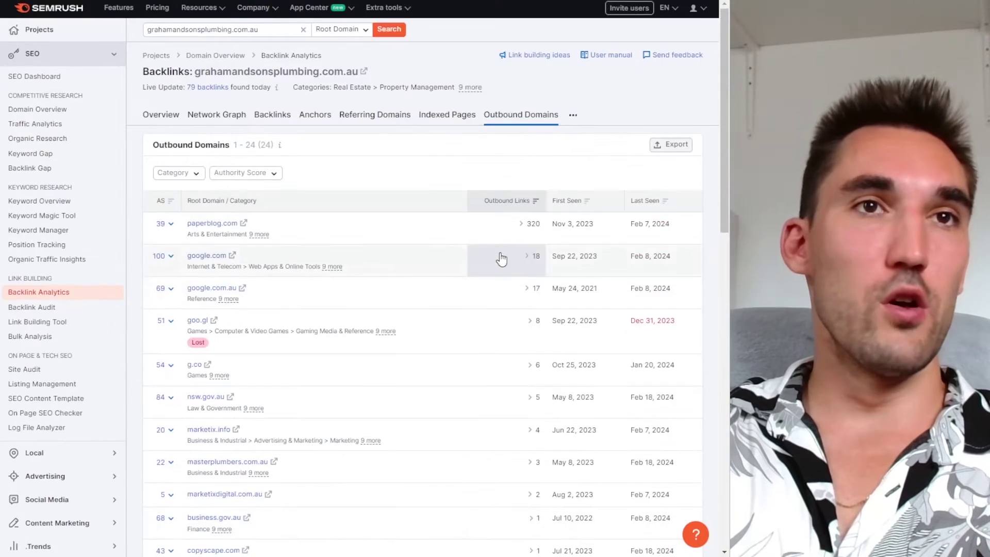
Show the referring-domains Network Graph, then return to the backlinks Overview
left_click(573, 122)
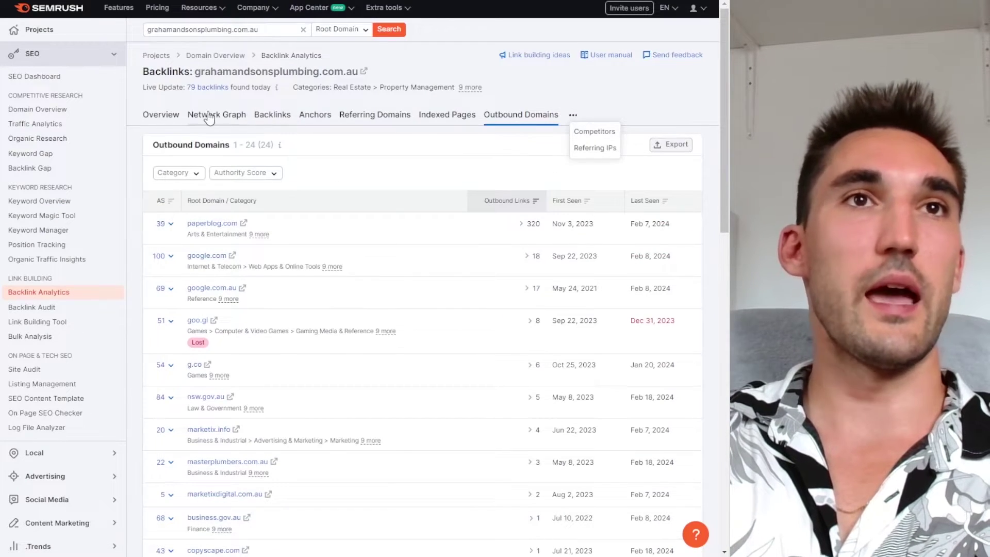
left_click(209, 118)
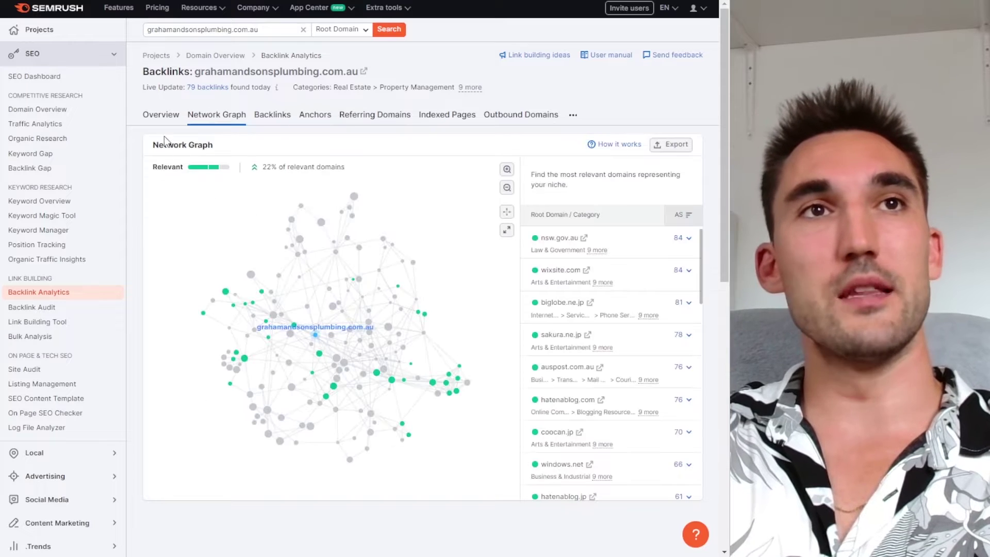
left_click(161, 114)
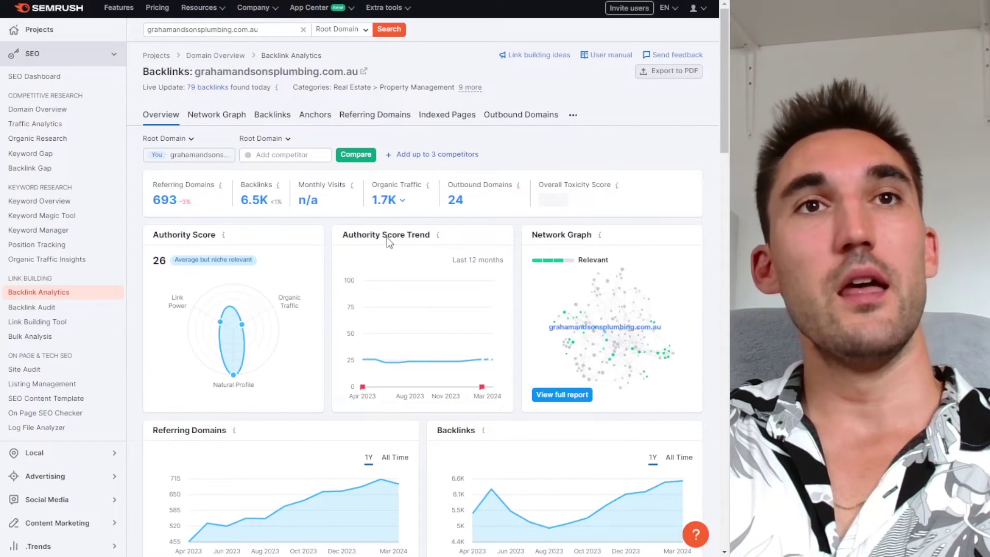
scroll(417, 247, "down", 10)
scroll(407, 250, "down", 4)
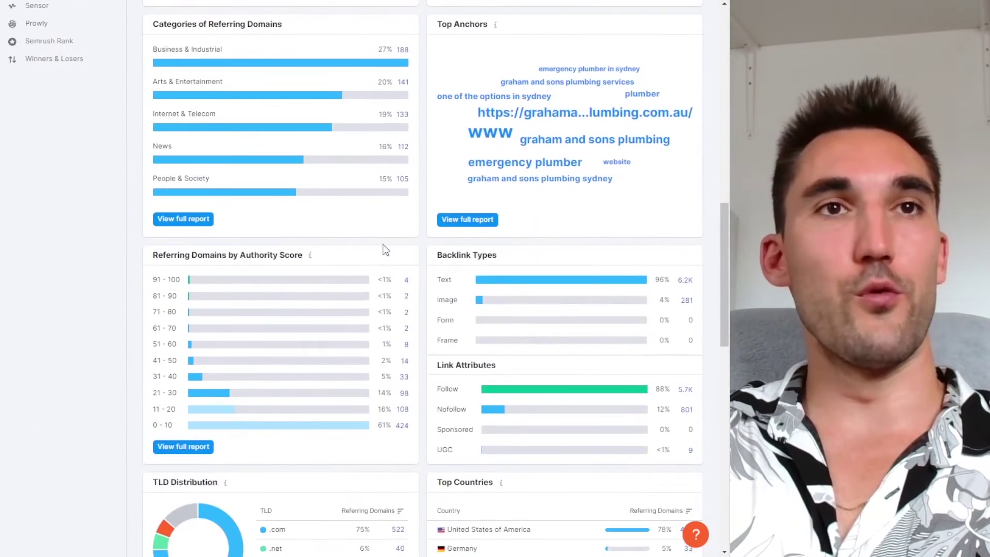
left_click(204, 262)
left_click_drag(149, 256, 333, 261)
left_click(336, 263)
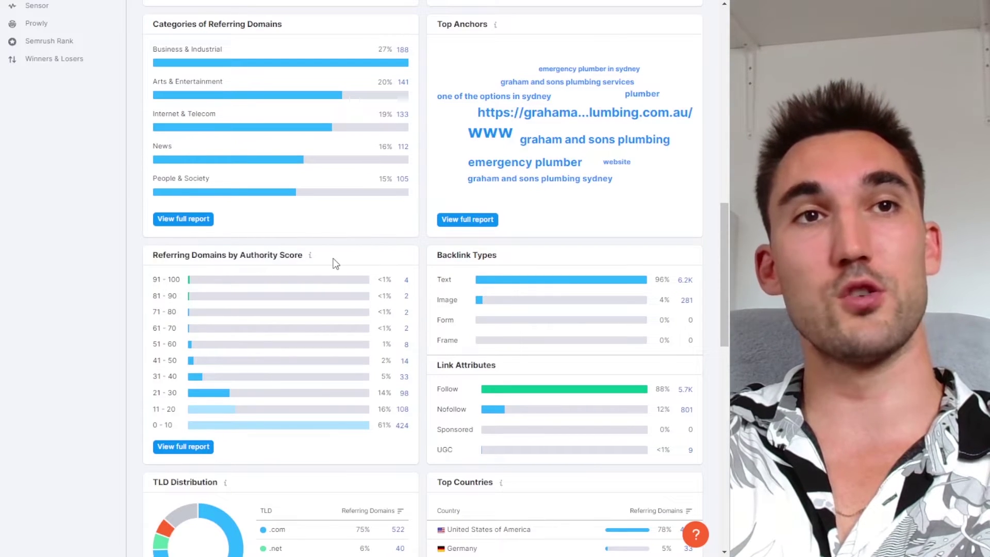
scroll(335, 264, "down", 3)
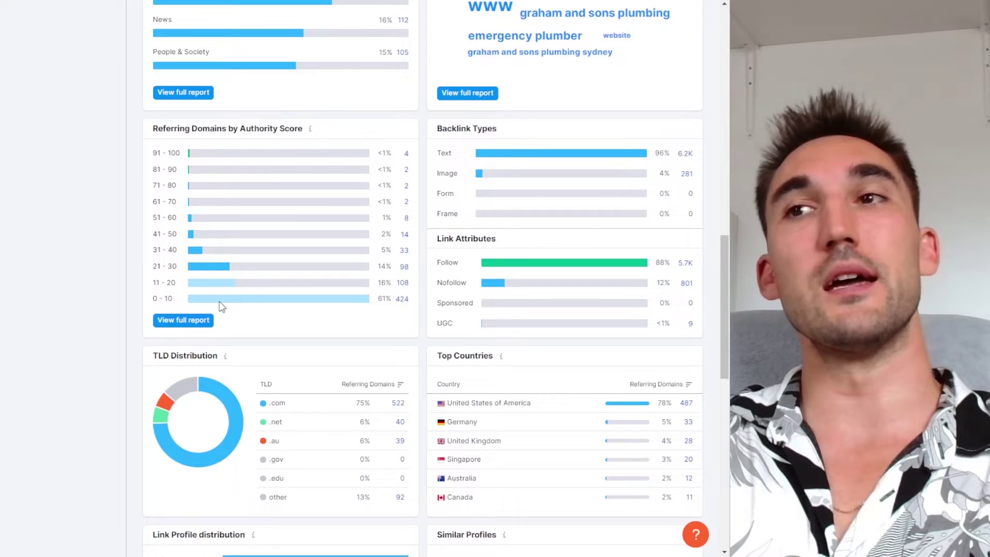
left_click_drag(150, 153, 195, 277)
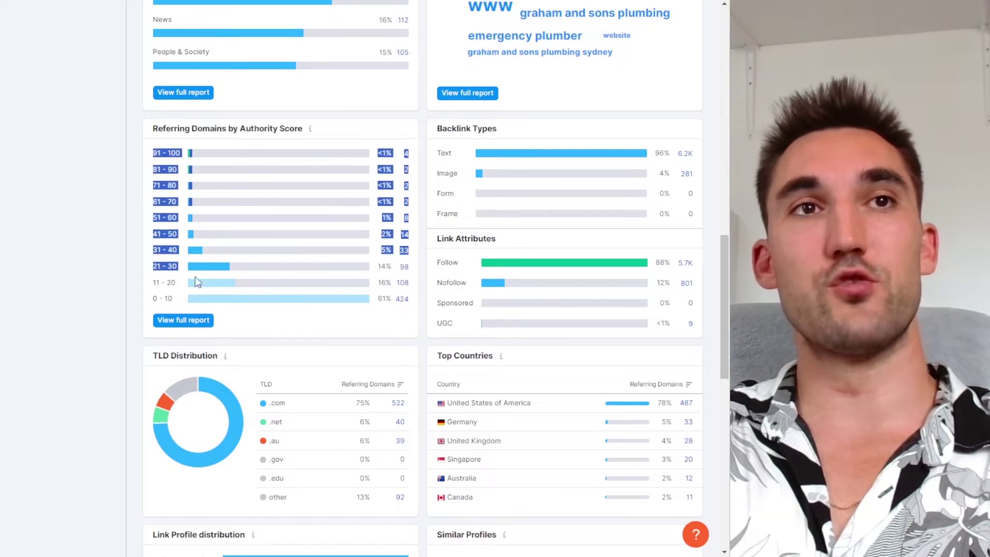
left_click(174, 276)
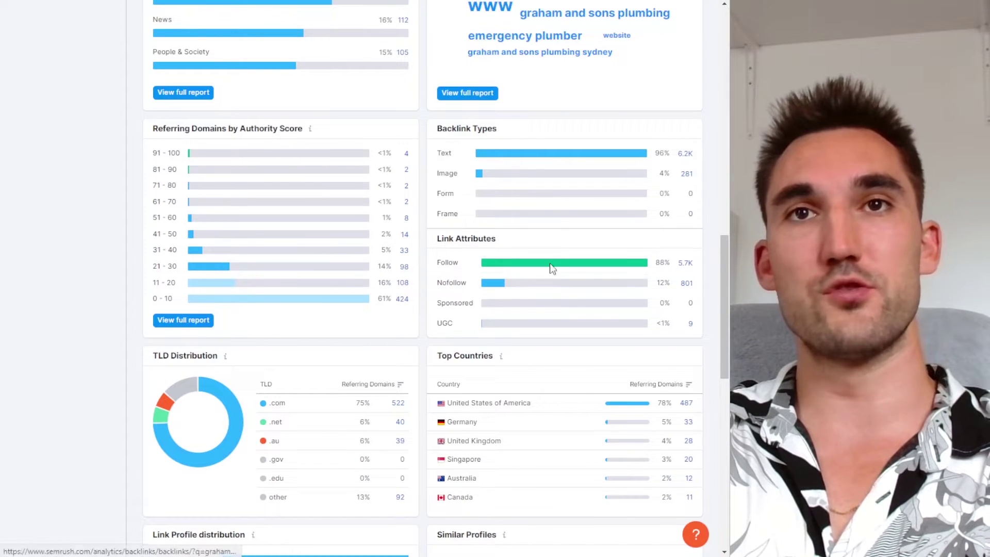
scroll(550, 270, "down", 2)
scroll(510, 258, "up", 2)
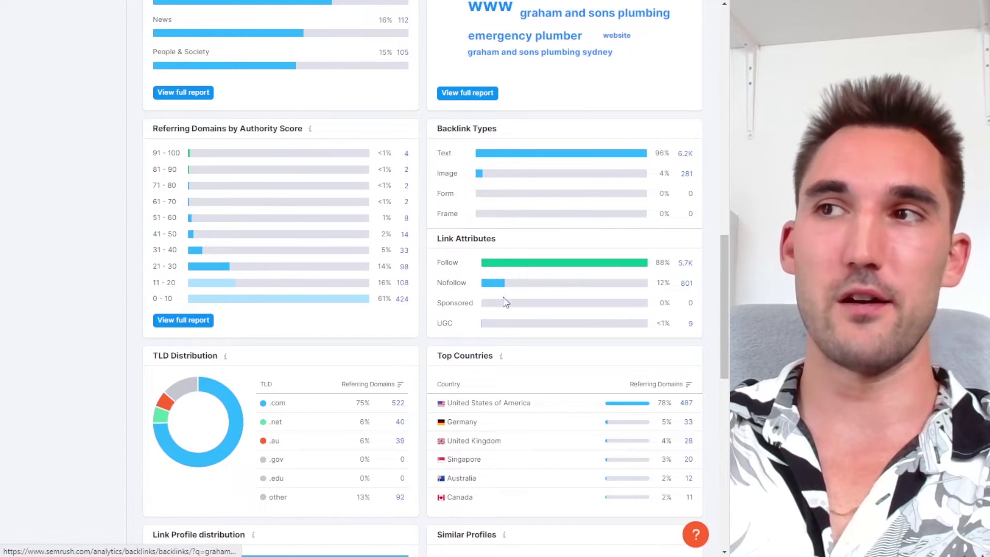
scroll(464, 316, "down", 5)
scroll(413, 299, "up", 6)
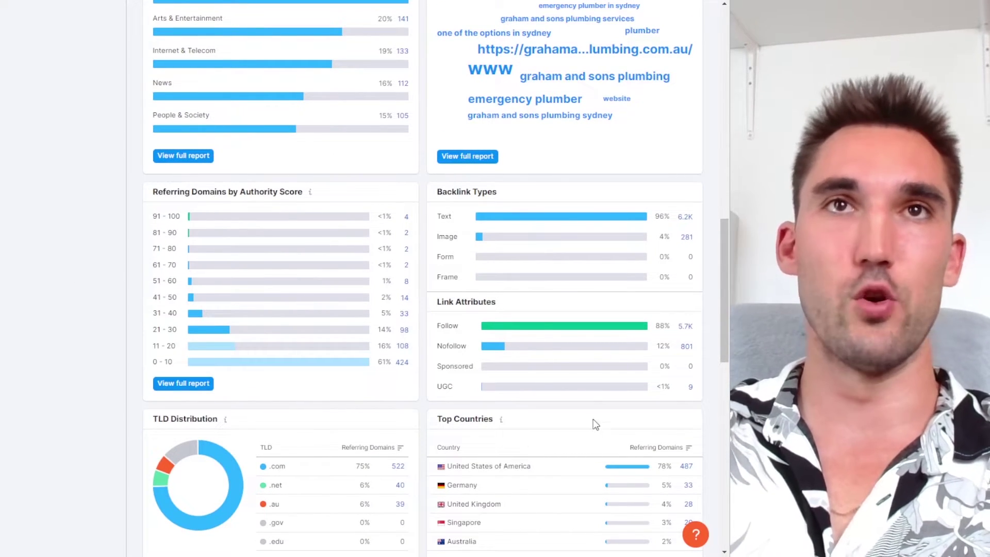
scroll(515, 309, "up", 10)
scroll(532, 210, "down", 6)
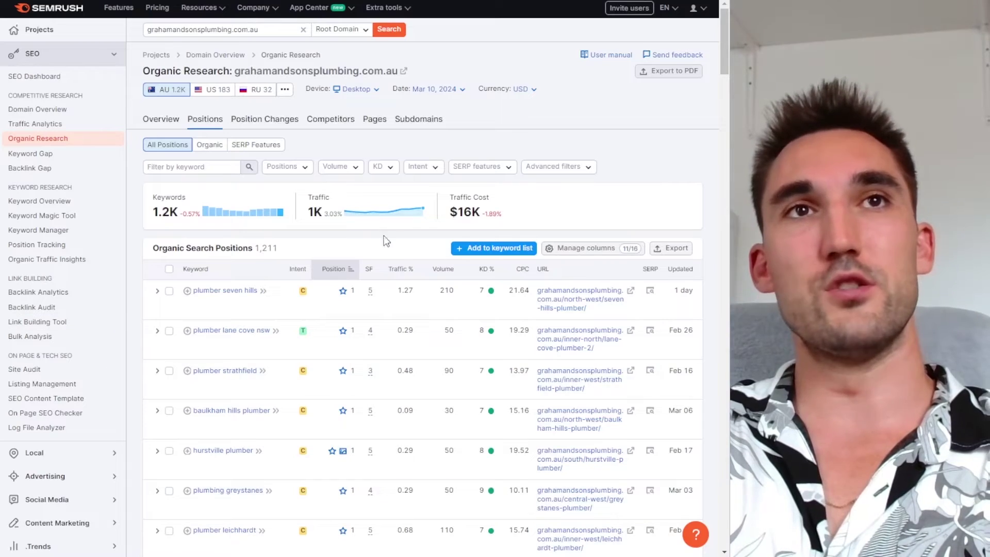
Scroll through the 1,211 ranking keywords, such as plumber seven hills in position 1
scroll(302, 237, "down", 1)
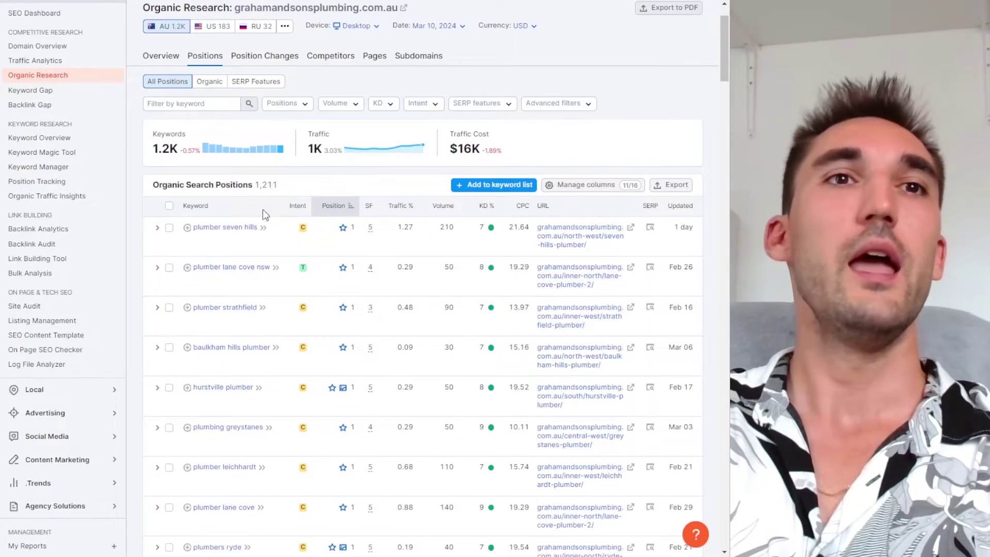
scroll(275, 254, "down", 2)
scroll(275, 254, "up", 1)
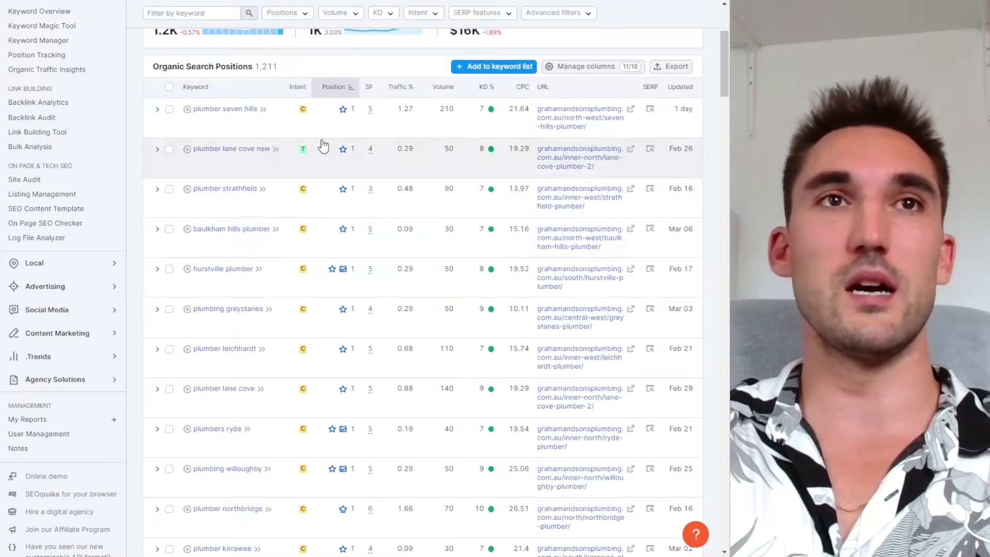
scroll(256, 134, "down", 4)
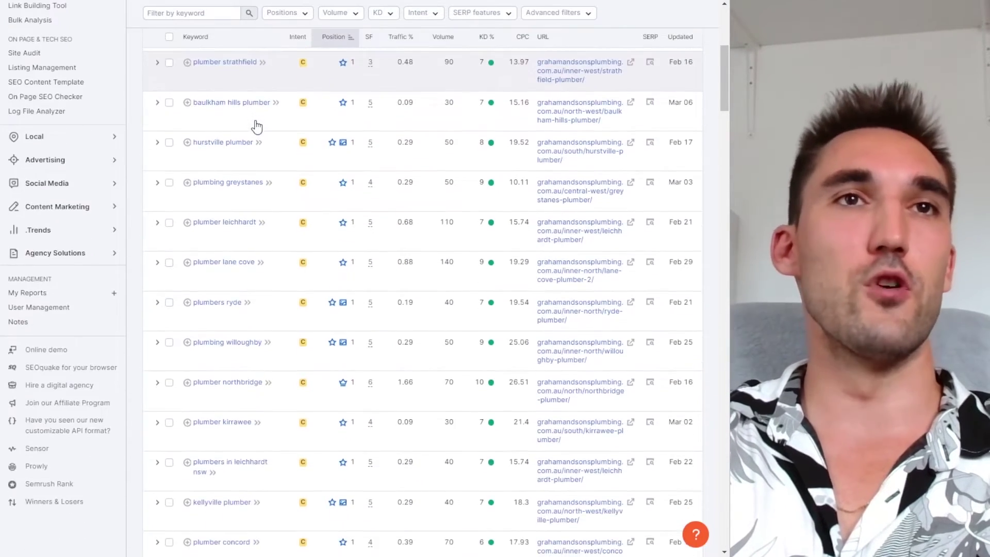
scroll(258, 147, "down", 5)
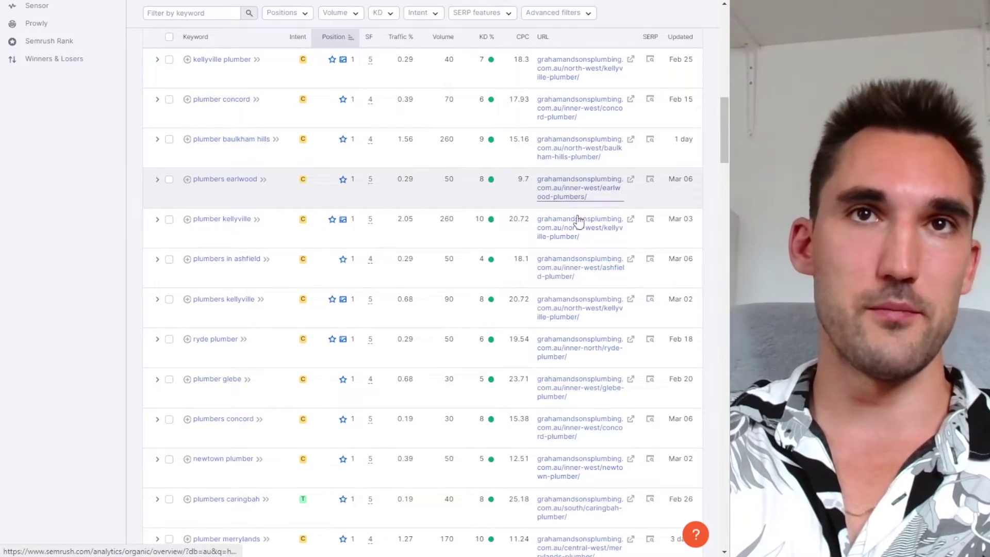
scroll(581, 253, "down", 10)
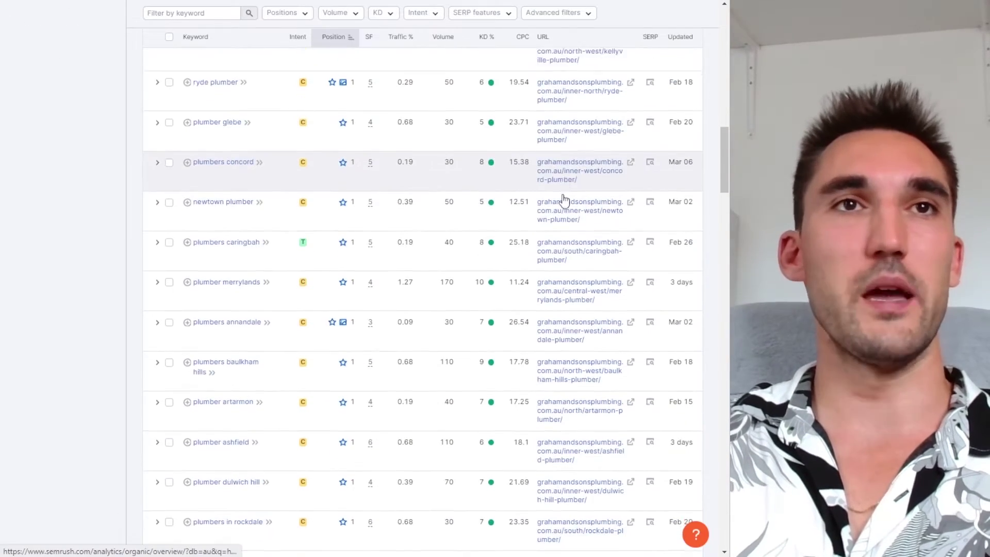
scroll(549, 229, "down", 15)
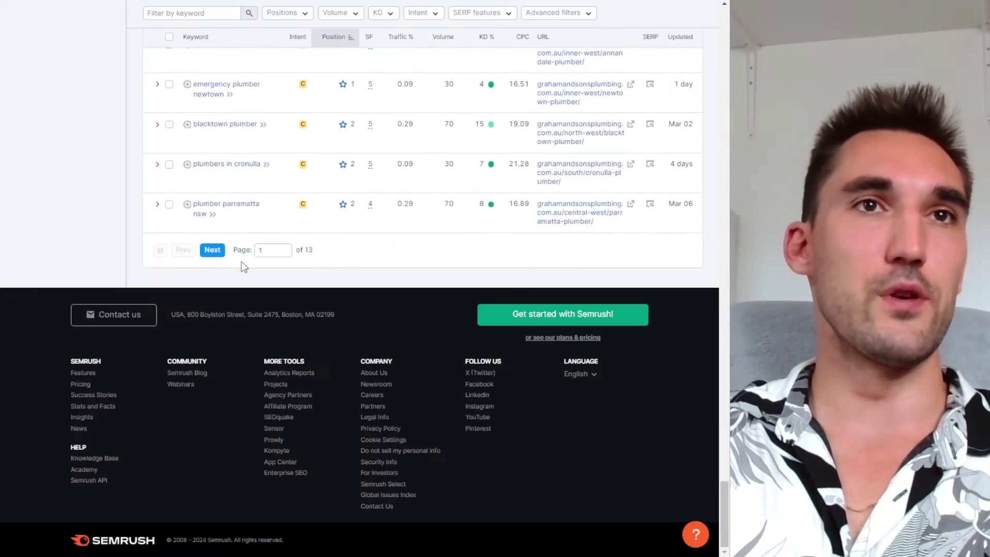
left_click_drag(719, 514, 718, 20)
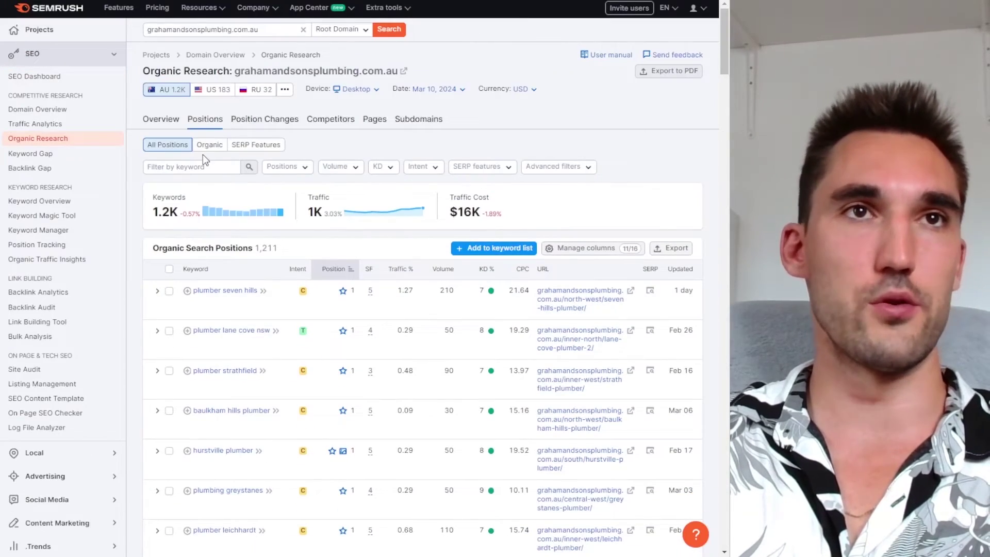
Sort the Organic Search Positions table by Volume and review the keywords, led by plumber near me
left_click(430, 269)
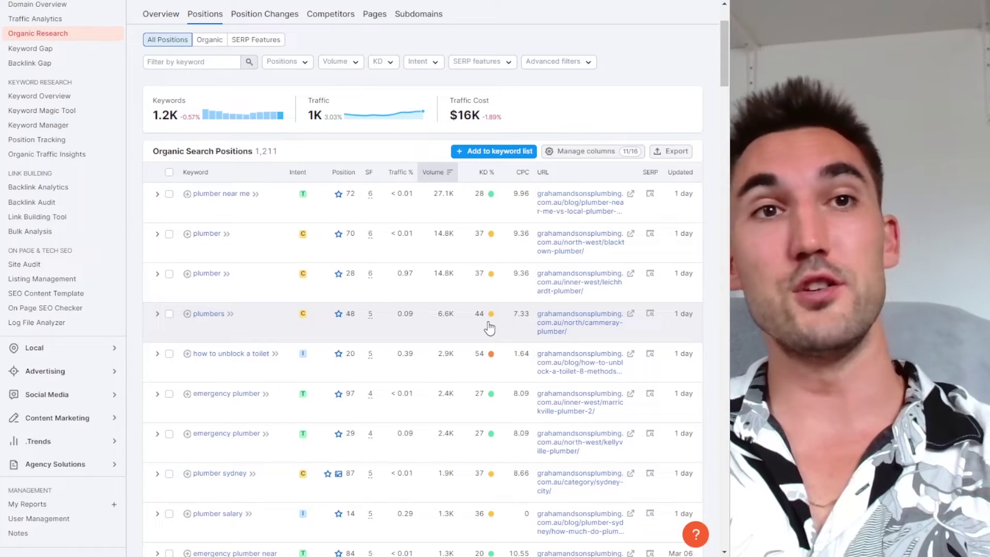
scroll(243, 236, "down", 4)
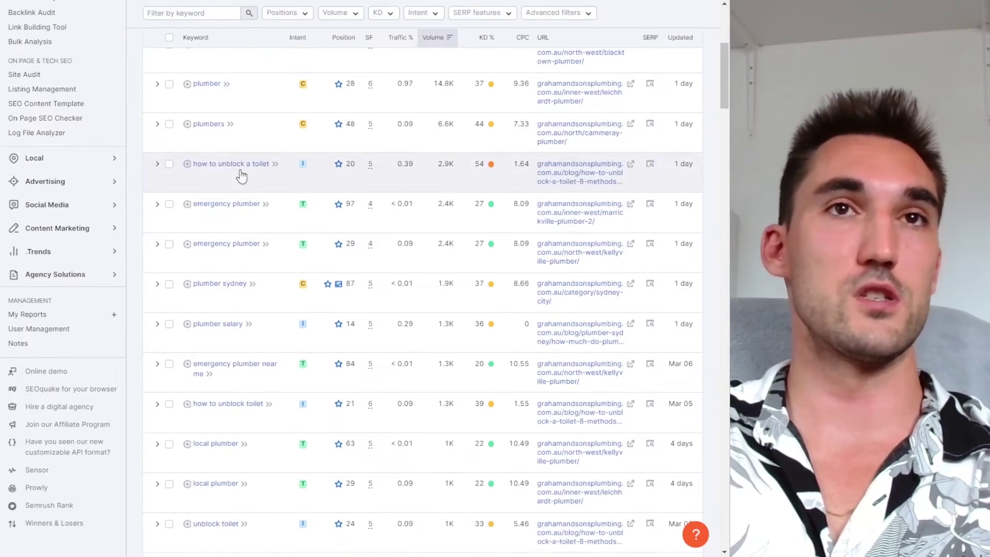
scroll(371, 217, "down", 1)
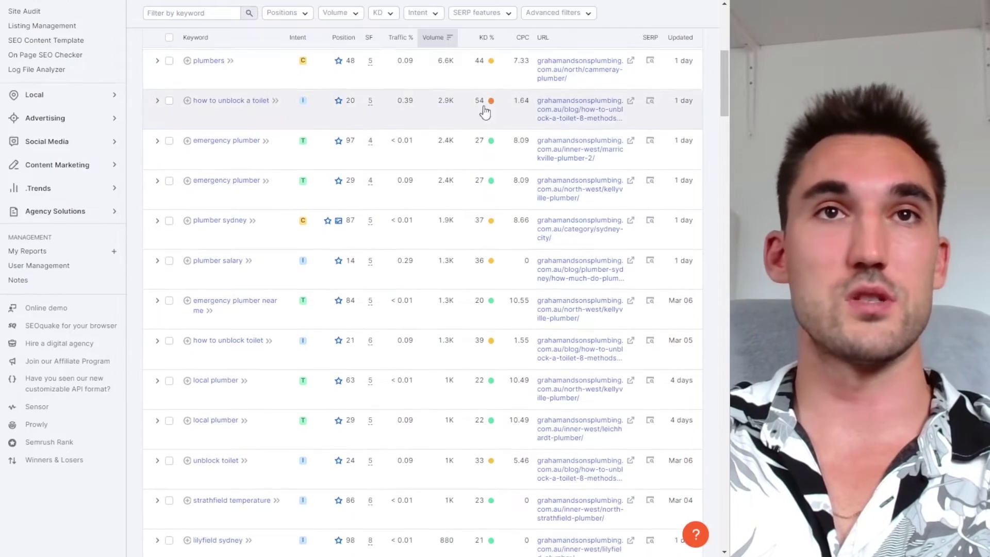
scroll(232, 143, "down", 2)
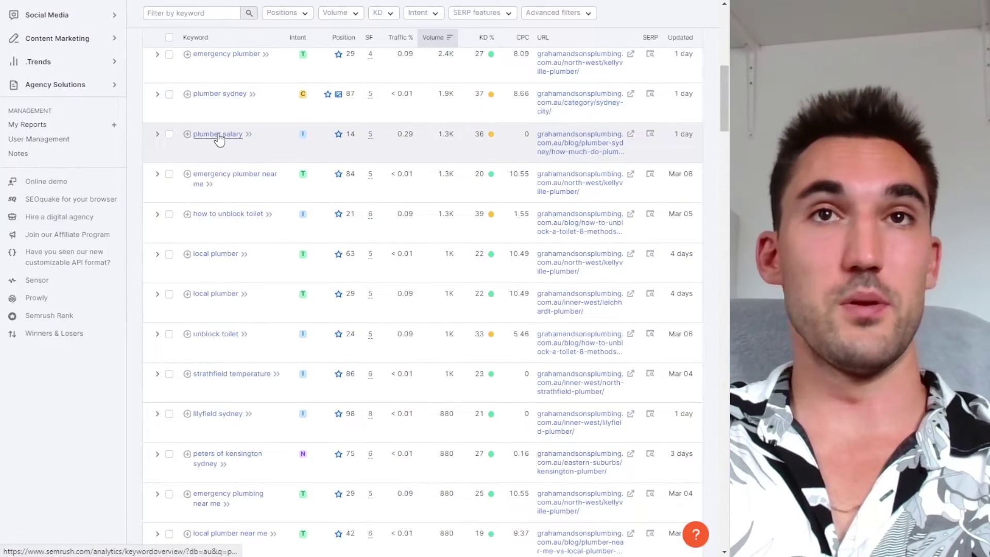
scroll(270, 183, "down", 4)
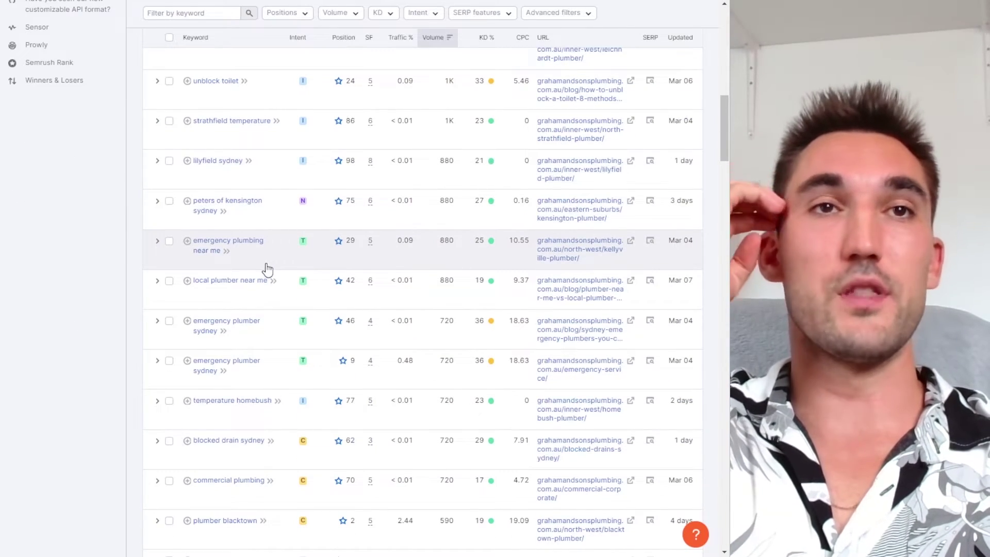
scroll(294, 277, "down", 3)
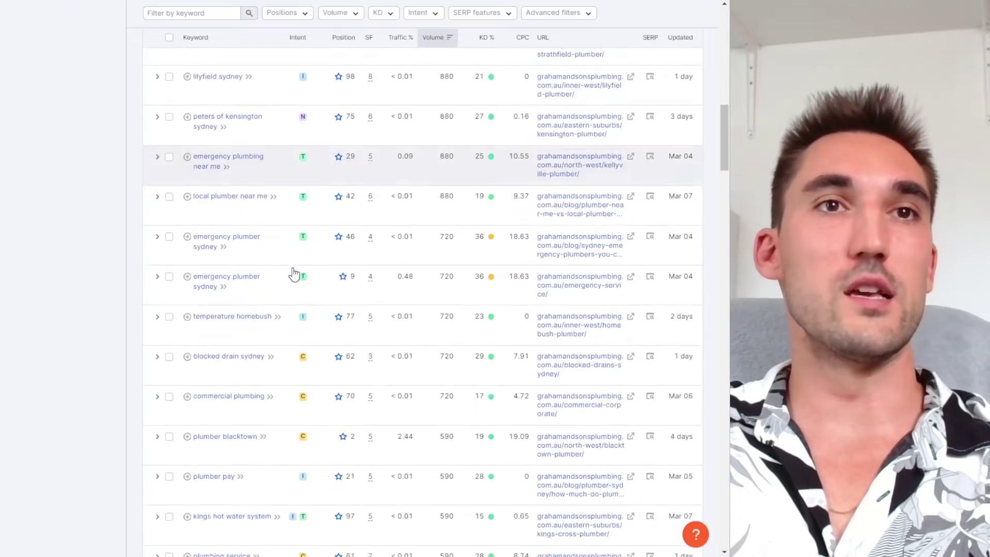
scroll(401, 247, "down", 6)
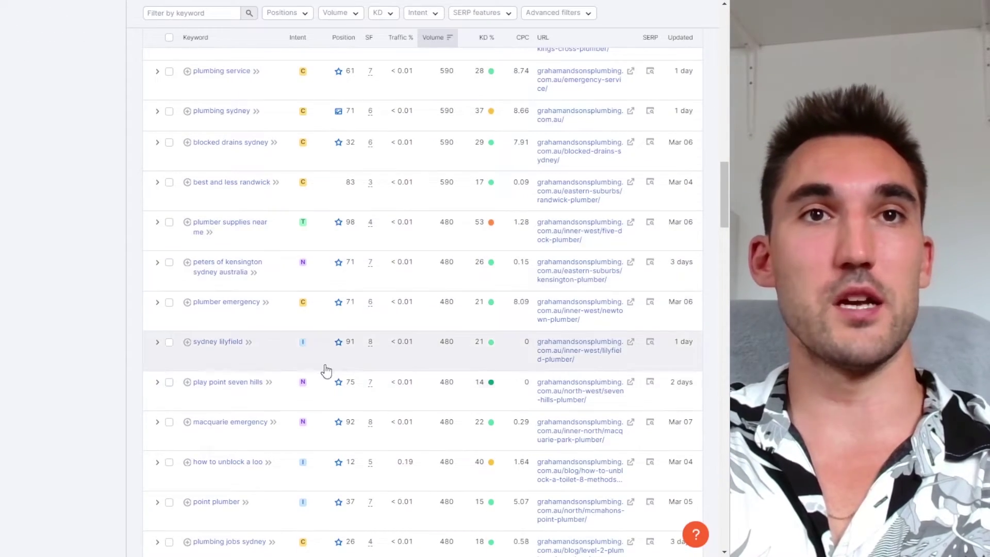
scroll(340, 309, "up", 10)
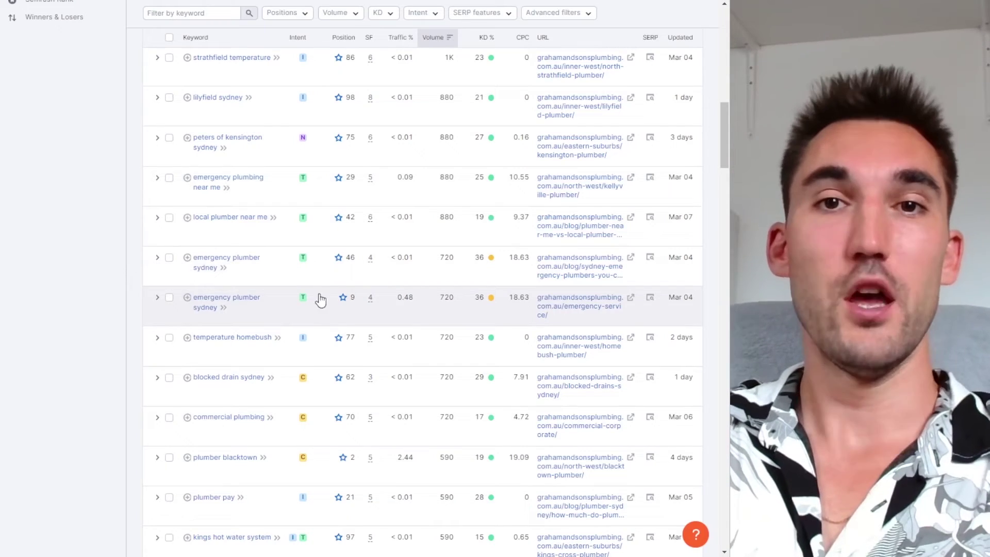
scroll(329, 294, "down", 20)
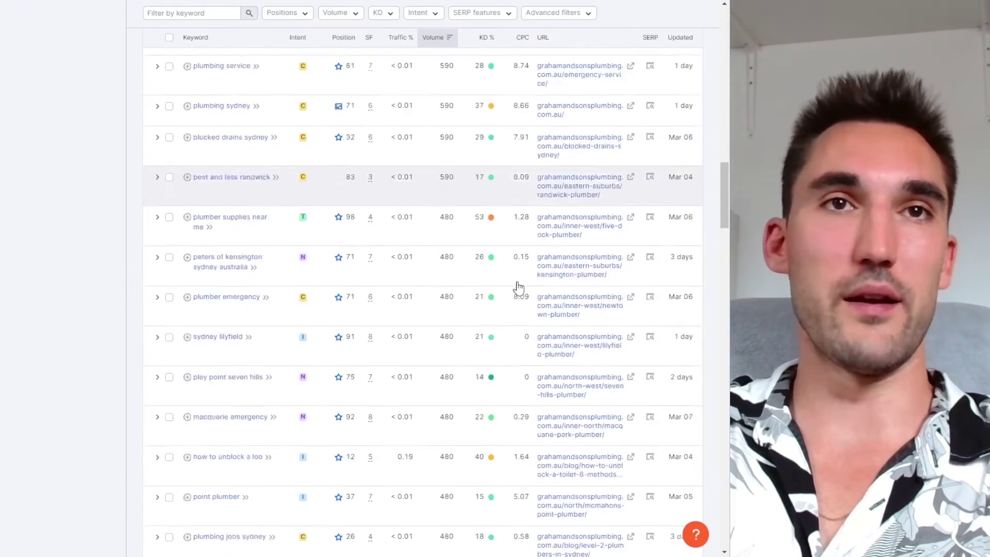
scroll(367, 302, "up", 20)
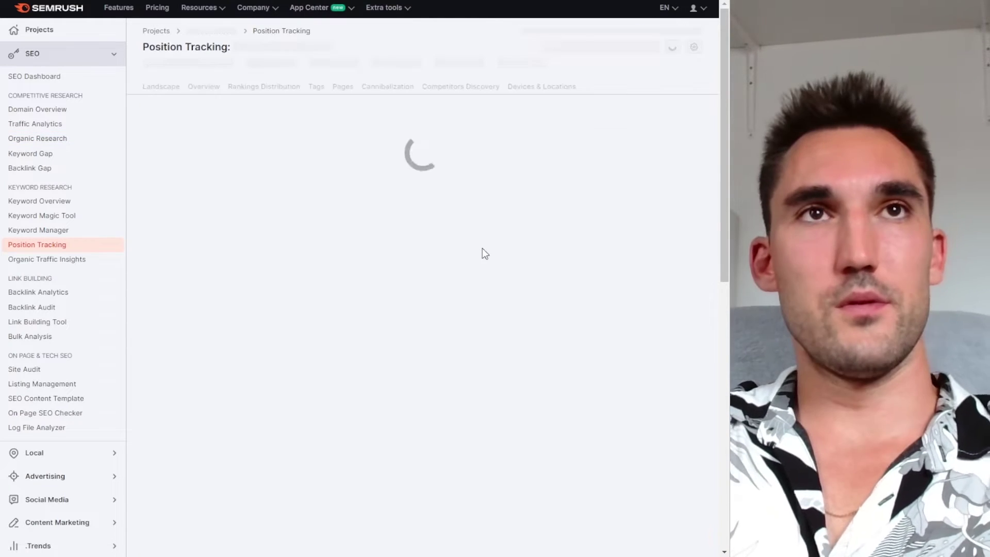
Scroll through the nefariousracing.com Position Tracking Rankings Overview table
scroll(341, 260, "down", 5)
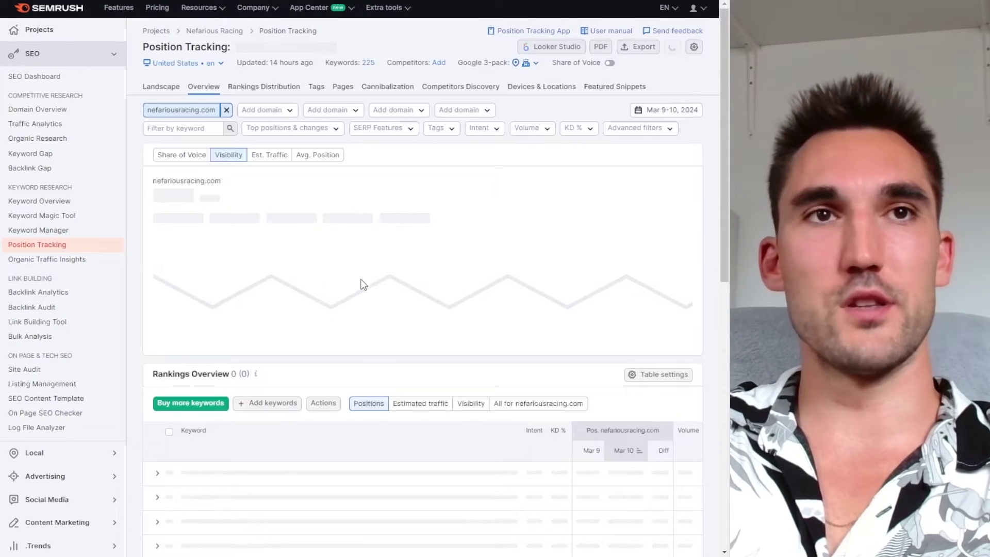
scroll(280, 223, "down", 5)
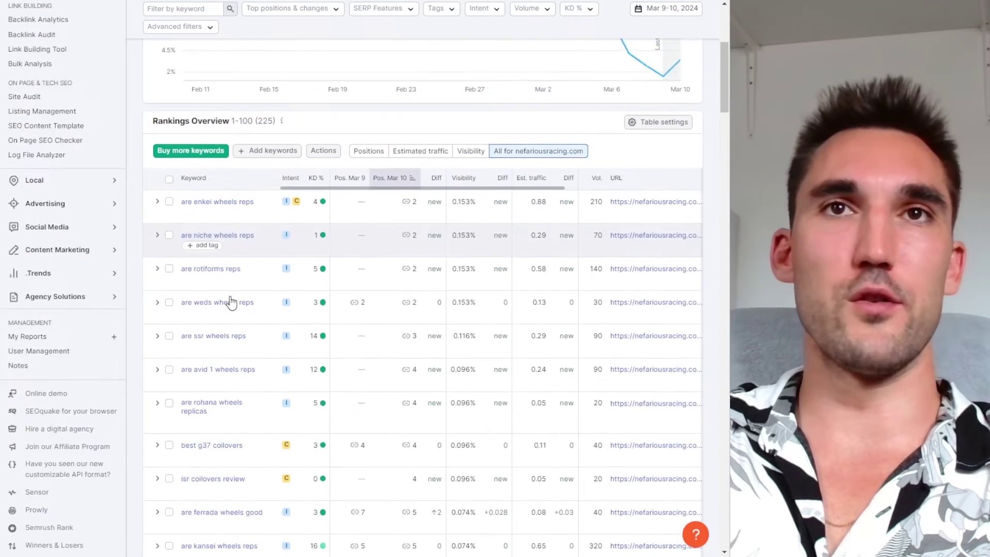
scroll(242, 154, "down", 6)
scroll(215, 197, "down", 20)
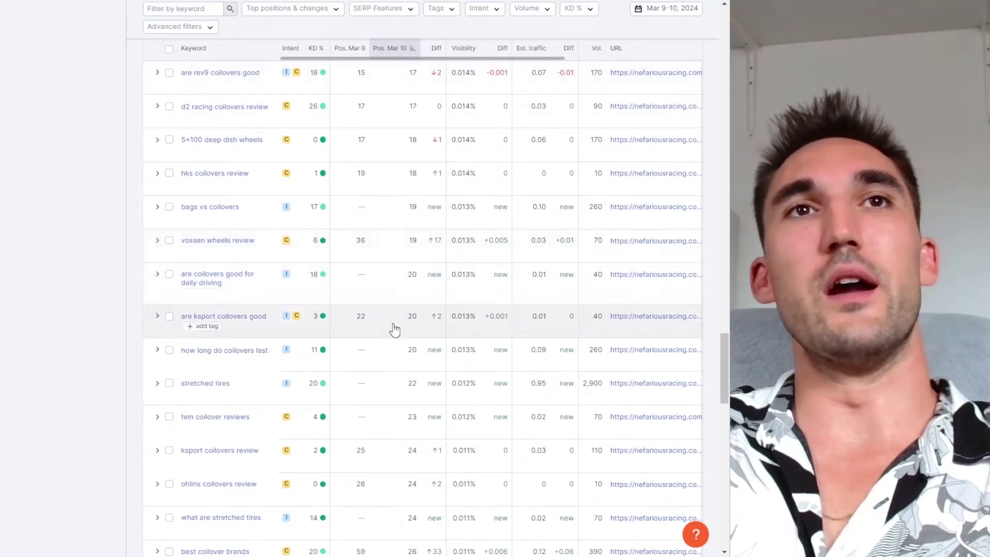
scroll(173, 346, "up", 7)
scroll(610, 274, "up", 20)
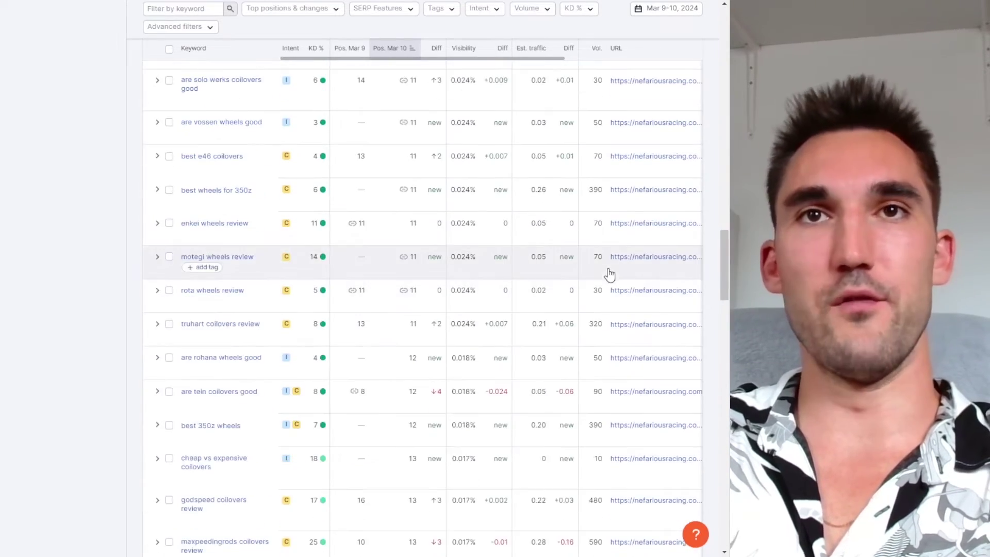
scroll(643, 297, "up", 10)
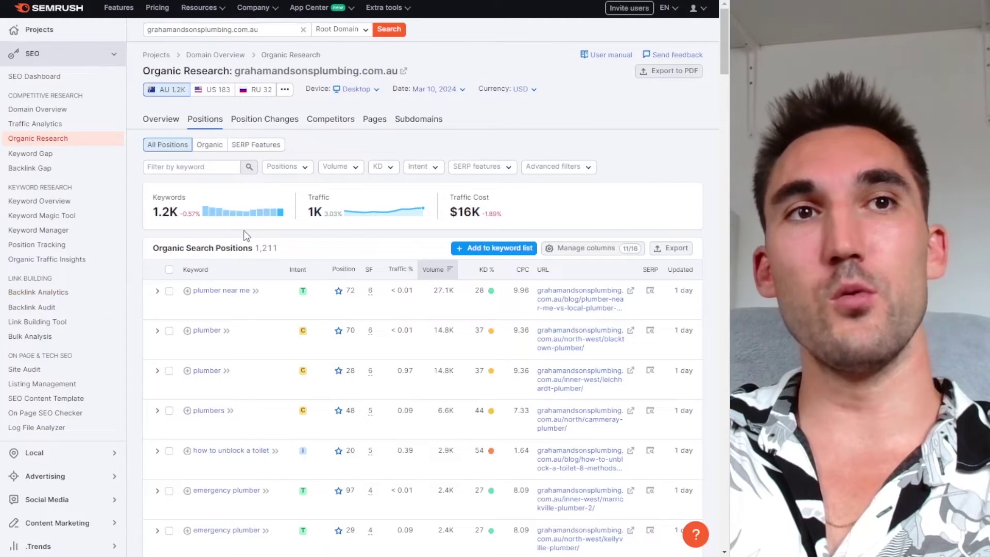
Open Site Audit to list the two audited projects at 83% and 80% health
scroll(279, 203, "down", 5)
scroll(304, 232, "up", 5)
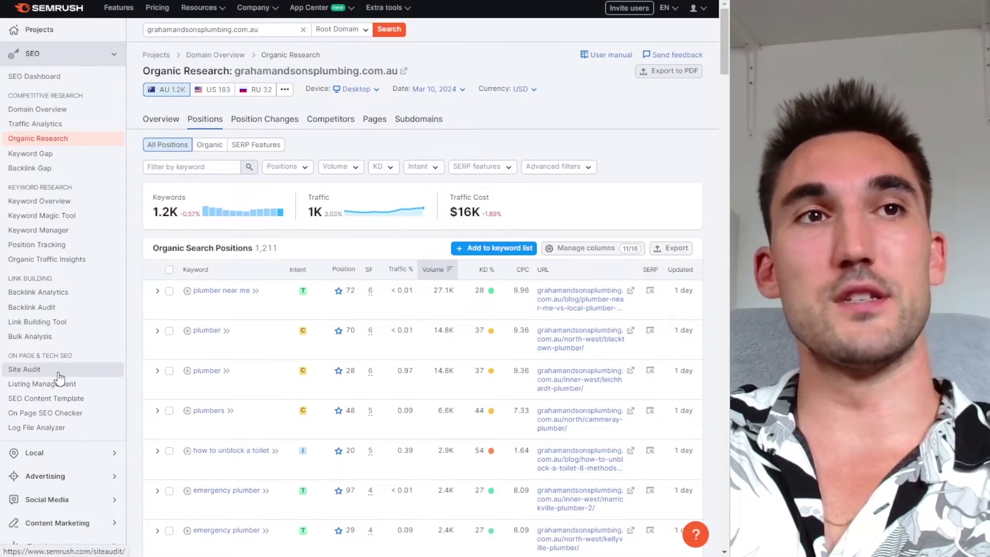
left_click(66, 371)
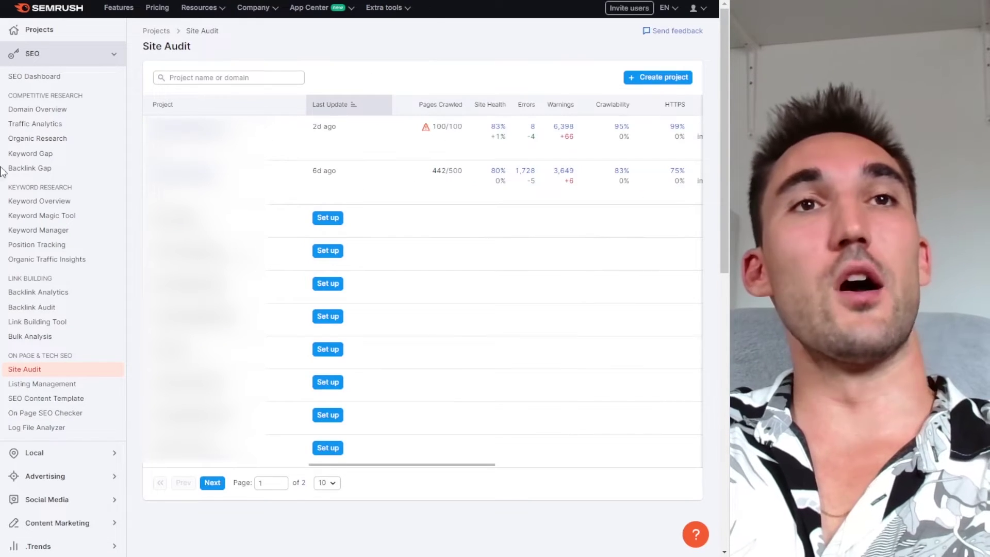
Open the Nefarious Racing audit and highlight its 1,728 errors and 3,649 warnings
left_click(183, 175)
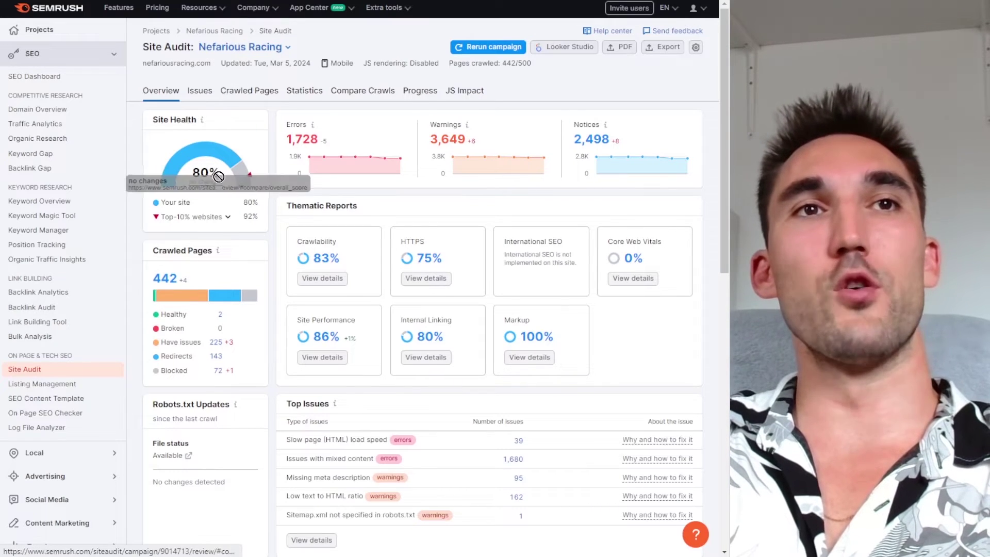
left_click_drag(285, 135, 319, 140)
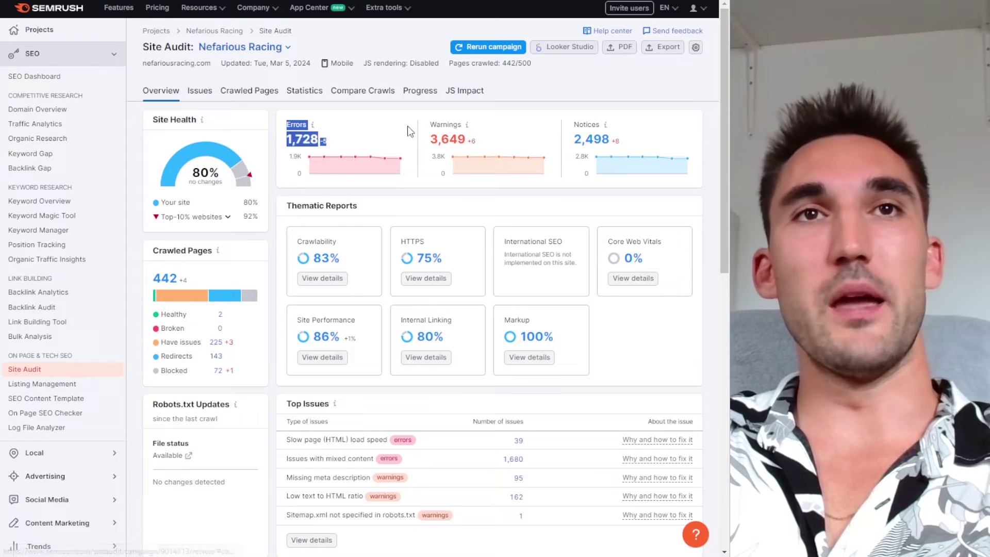
left_click_drag(428, 123, 506, 149)
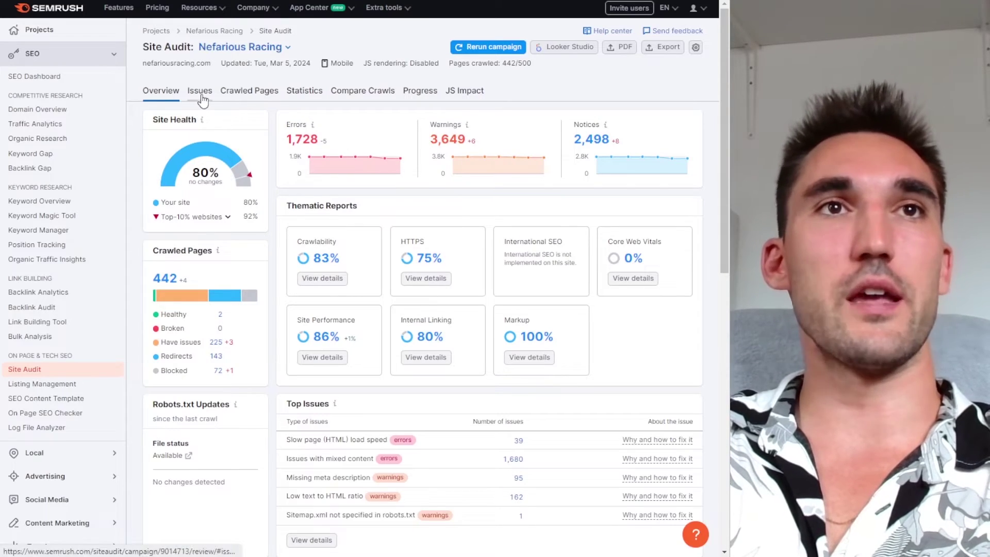
Review the full Issues list, then switch to the Crawled Pages report
left_click(200, 91)
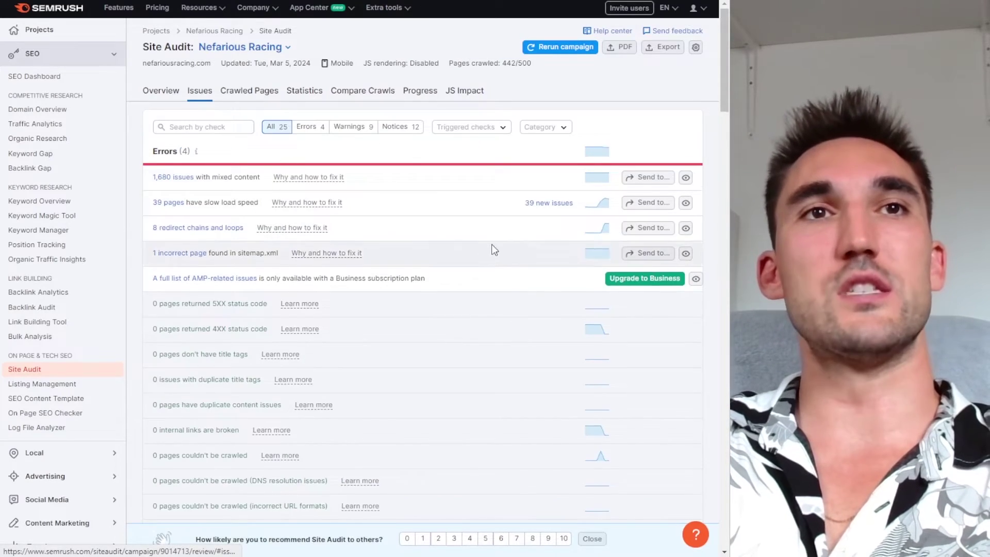
scroll(489, 245, "down", 10)
scroll(489, 246, "up", 10)
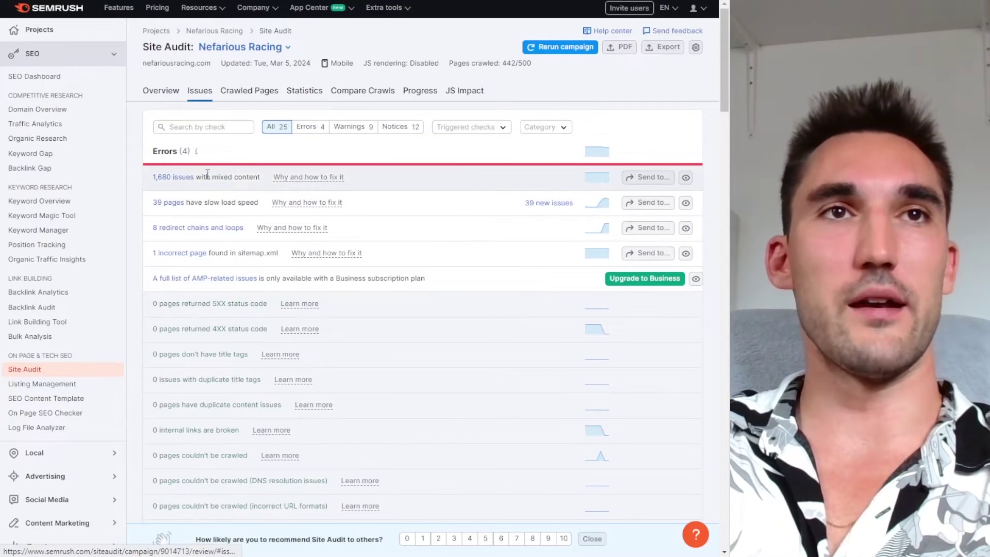
left_click(258, 91)
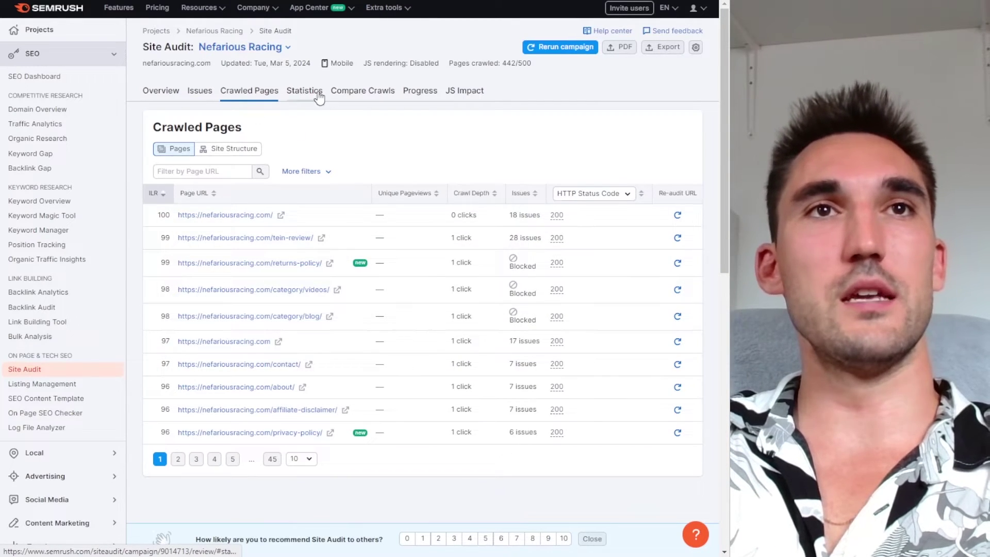
Scroll the audit Statistics, then return to the Overview showing 80% site health
left_click(311, 93)
scroll(346, 192, "down", 1)
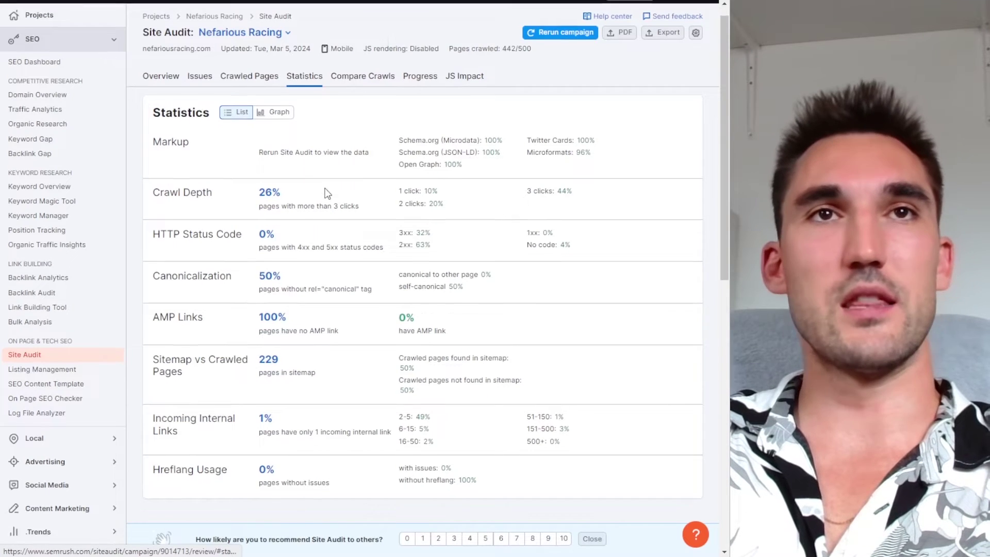
scroll(346, 192, "up", 1)
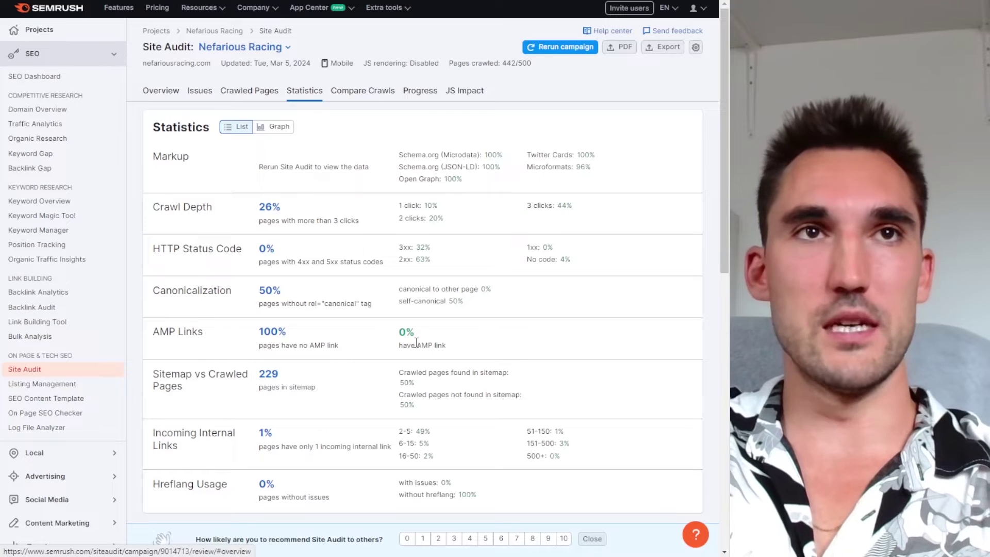
left_click(150, 100)
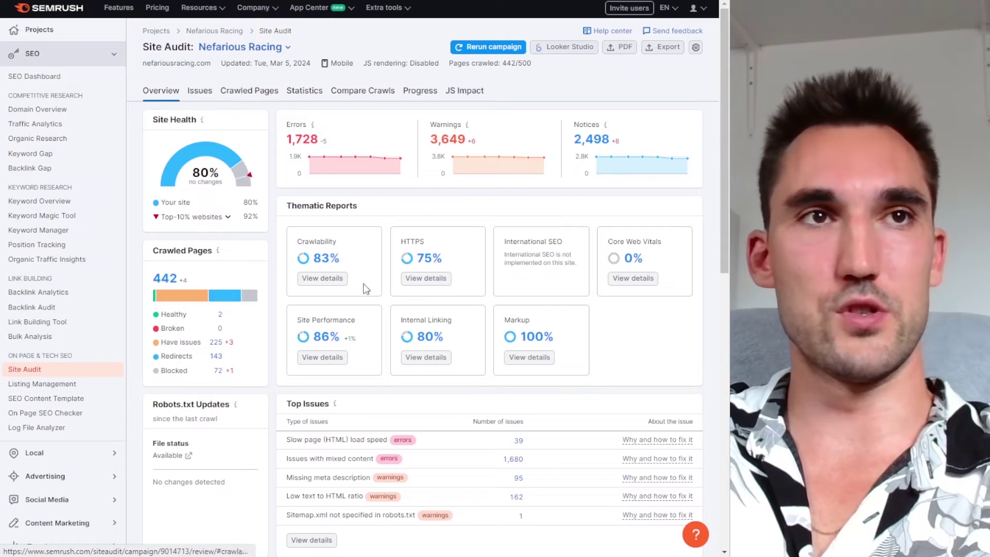
Review the Backlink Analytics overview for grahamandsonsplumbing.com.au
left_click(38, 292)
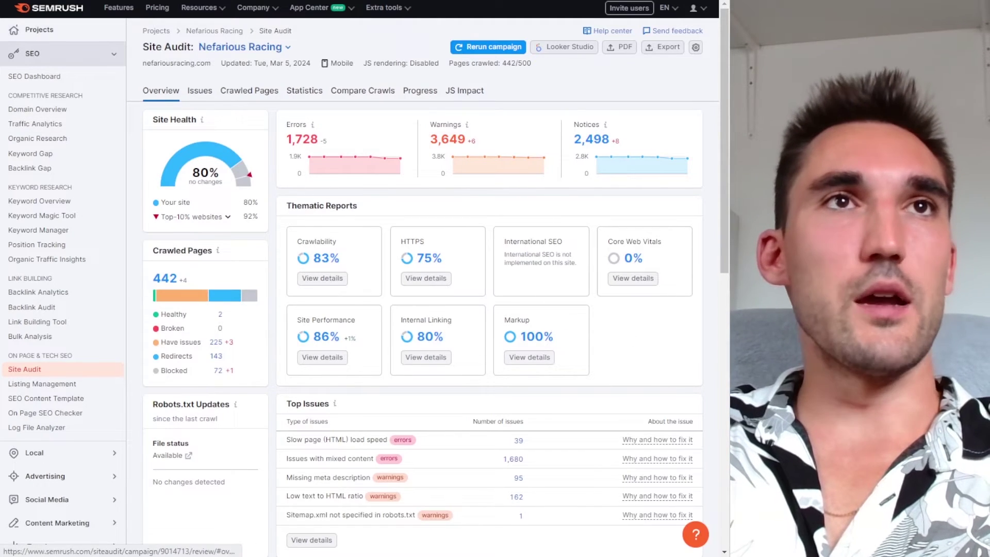
scroll(443, 265, "down", 4)
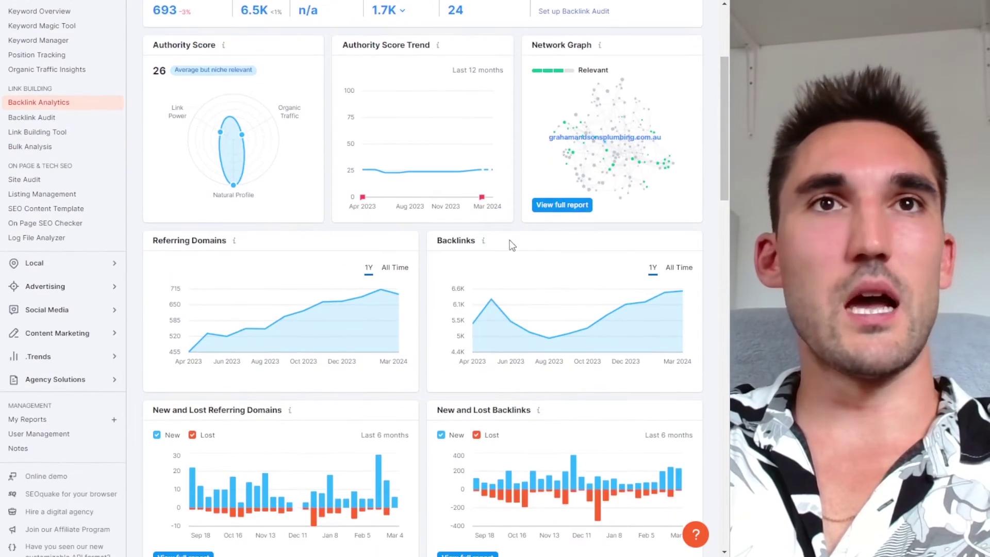
scroll(499, 294, "down", 7)
scroll(206, 107, "up", 11)
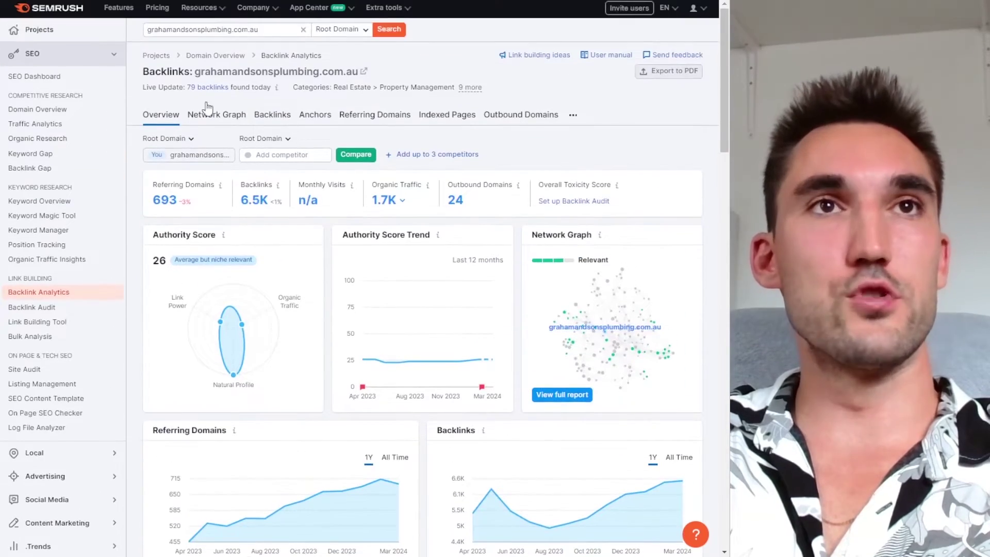
Bring up the Domain Overview for grahamandsonsplumbing.com.au, showing 951 organic competitors and no paid keywords
triple_click(284, 29)
left_click(394, 83)
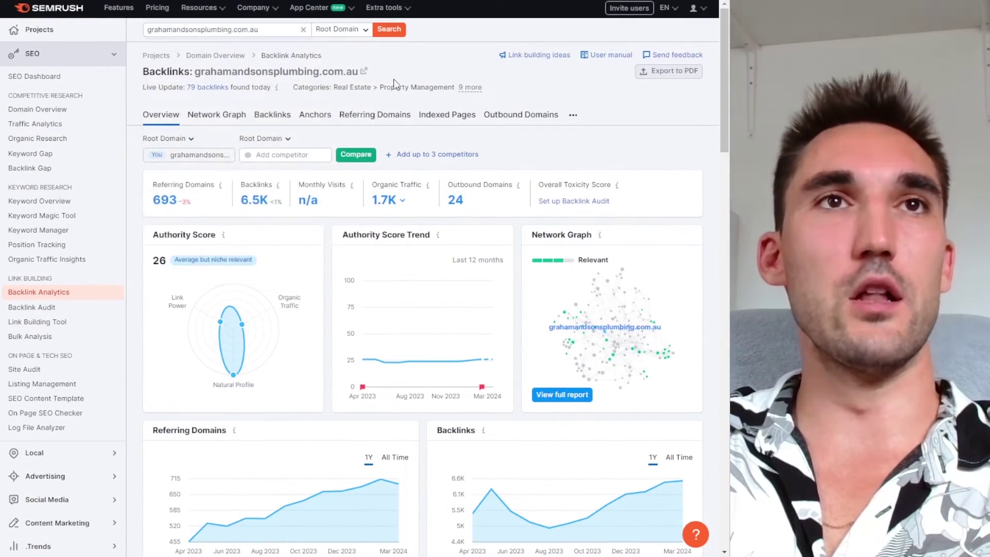
scroll(320, 413, "down", 15)
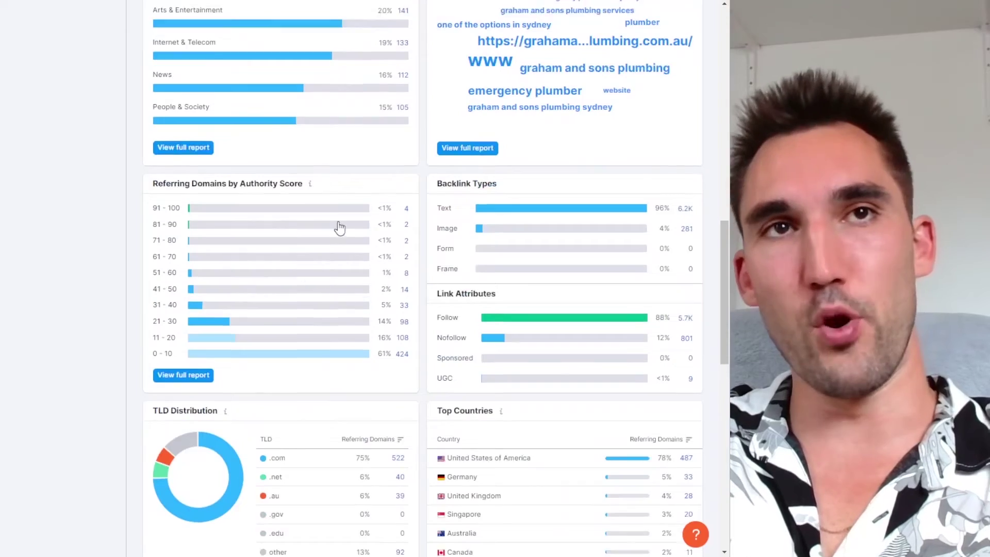
scroll(388, 320, "up", 15)
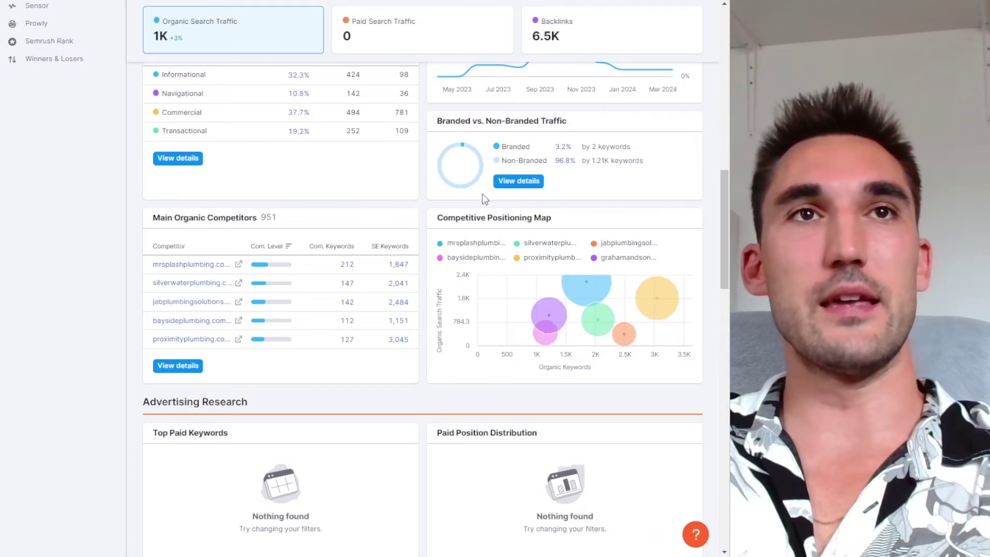
Open the full organic positions list for grahamandsonsplumbing.com.au, topped by 'plumber near me' (27.1K volume)
scroll(206, 433, "up", 10)
scroll(206, 433, "down", 2)
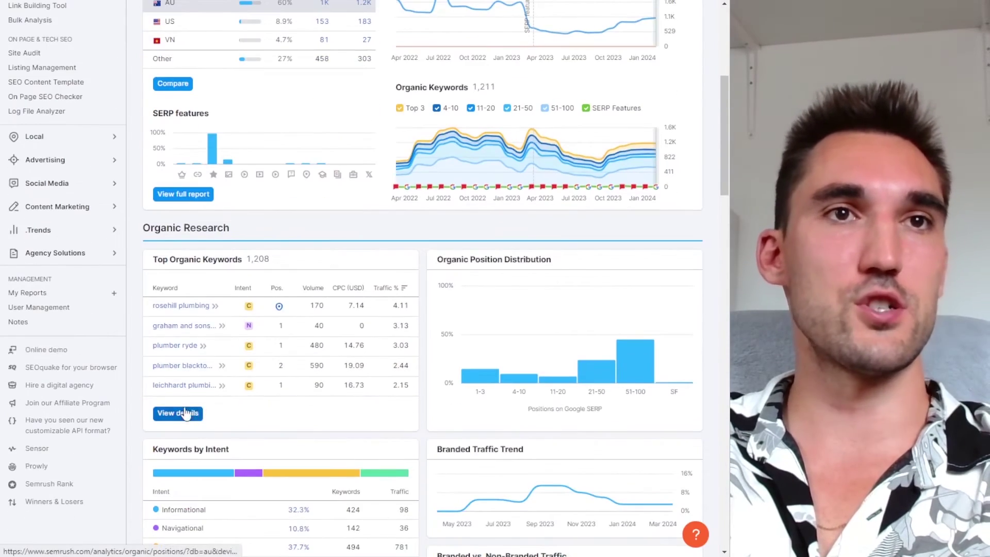
left_click(184, 411)
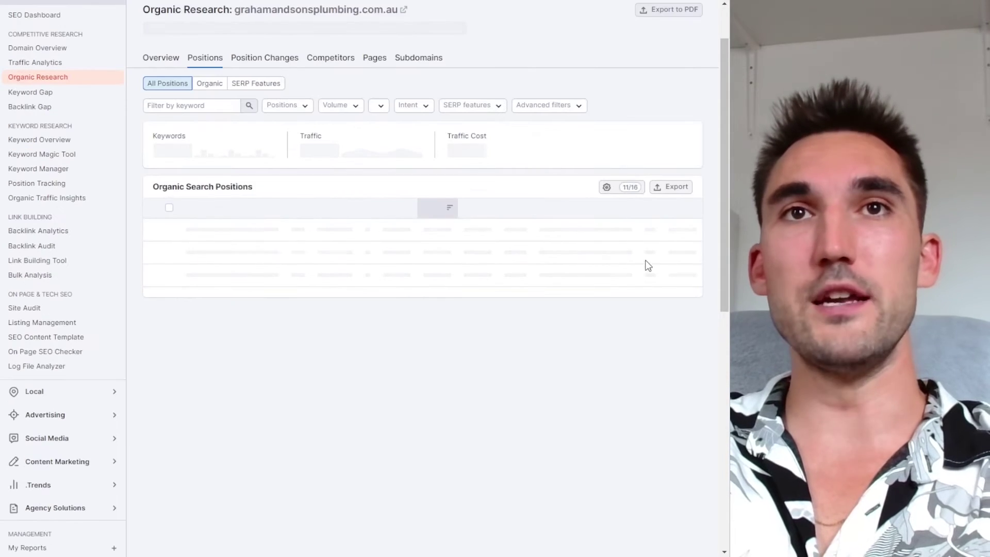
scroll(646, 267, "down", 2)
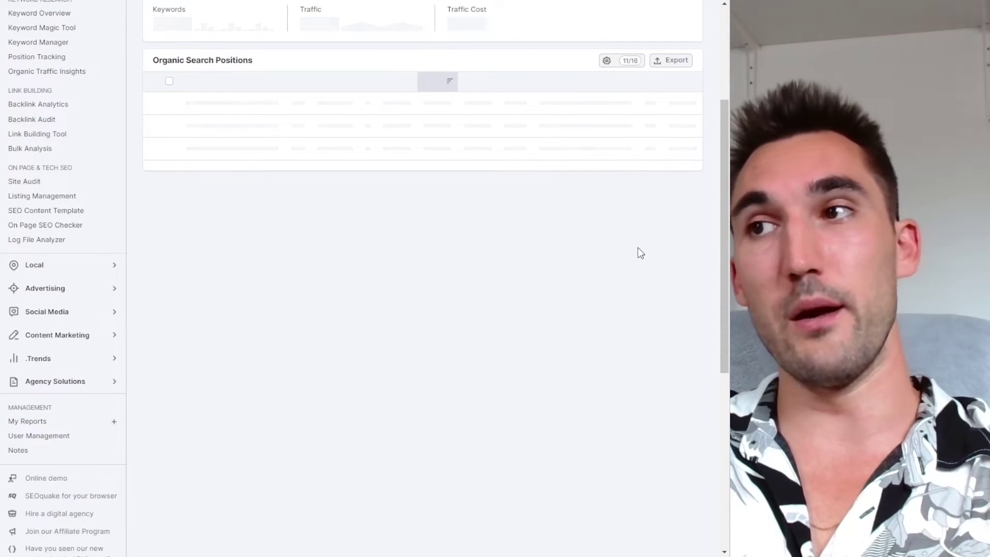
scroll(624, 184, "down", 2)
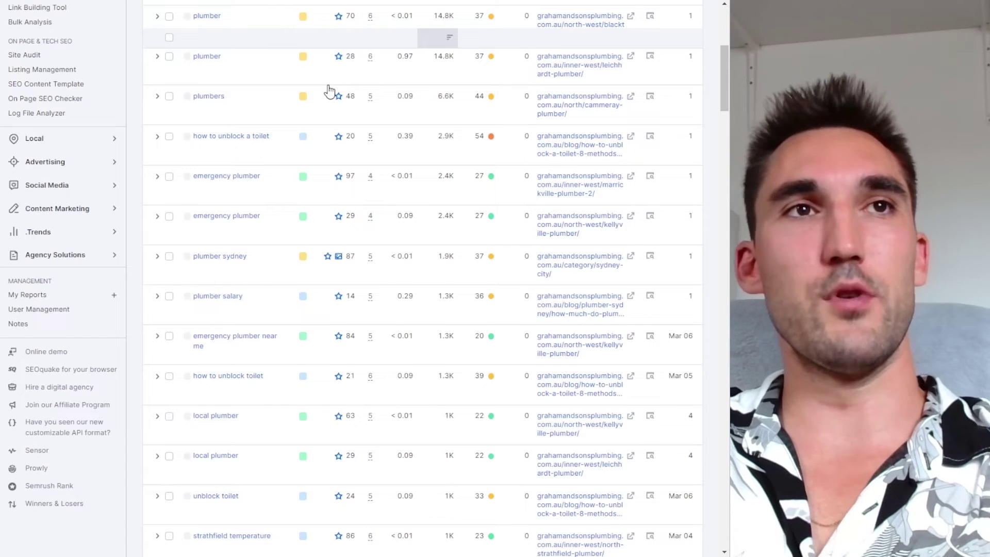
scroll(289, 165, "up", 5)
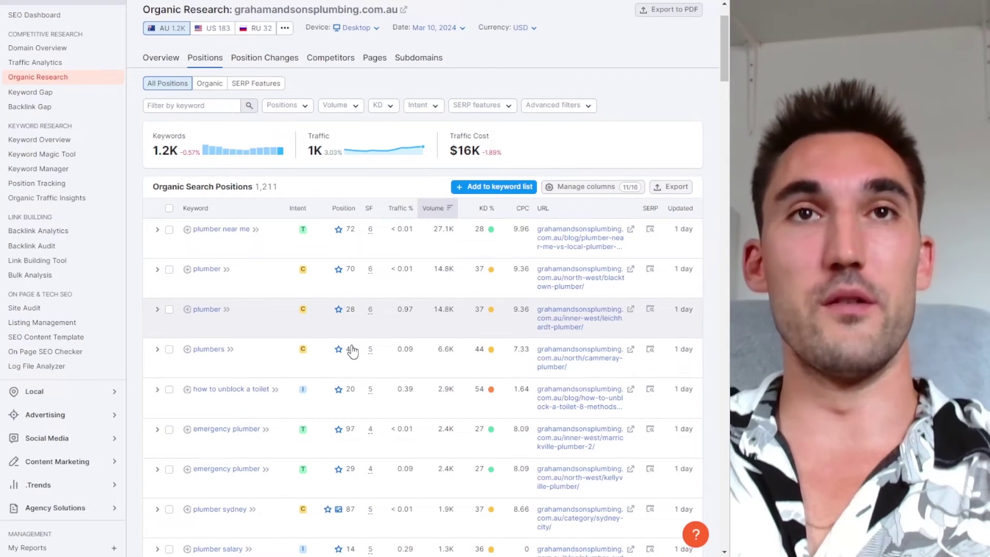
scroll(256, 155, "up", 1)
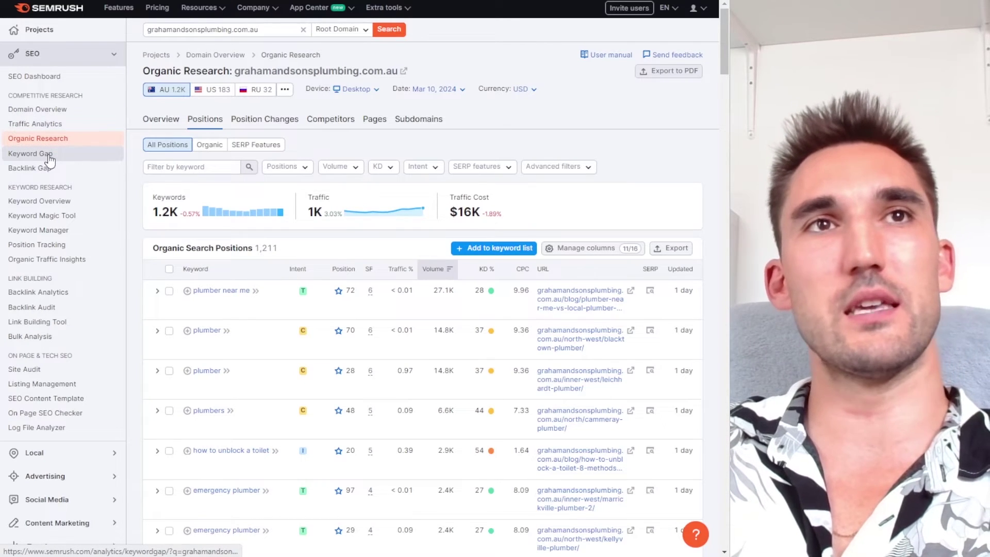
Copy the competitor domain names from the organic research competitor map, then go to Keyword Gap
left_click(48, 154)
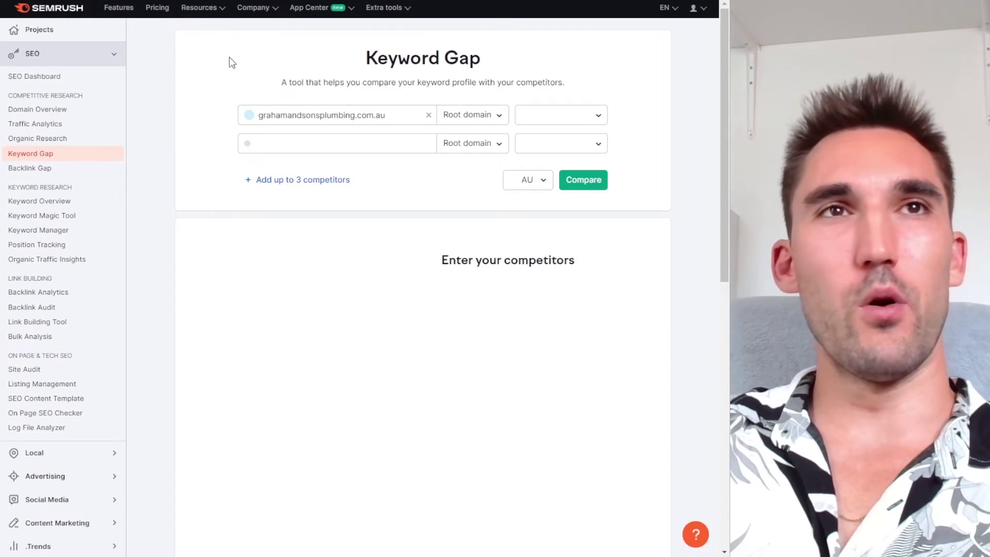
key("alt+Left")
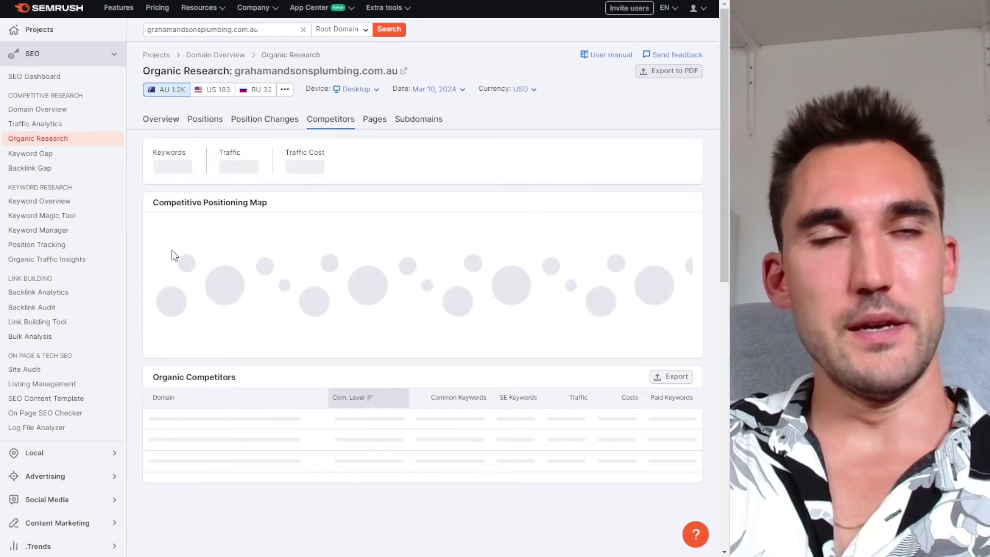
left_click_drag(172, 256, 397, 245)
left_click_drag(504, 252, 110, 172)
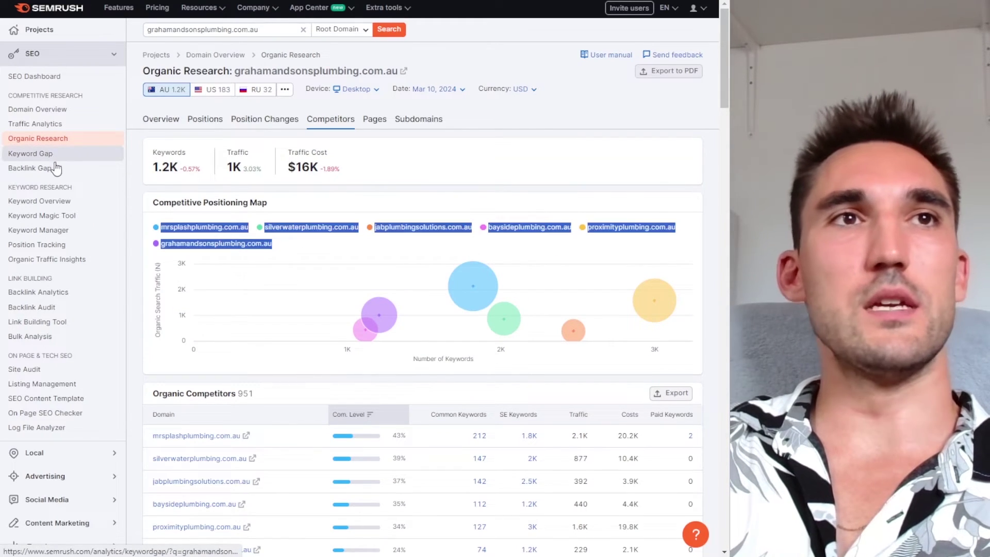
left_click(52, 154)
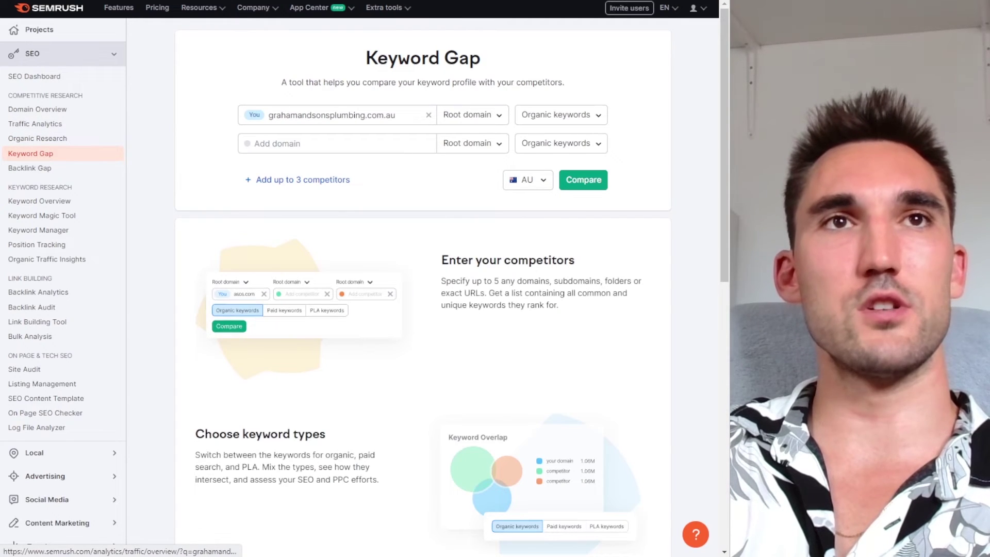
Compare against mrsplashplumbing, silverwaterplumbing, jabplumbingsolutions and baysideplumbing (.com.au) and run the comparison
left_click(304, 180)
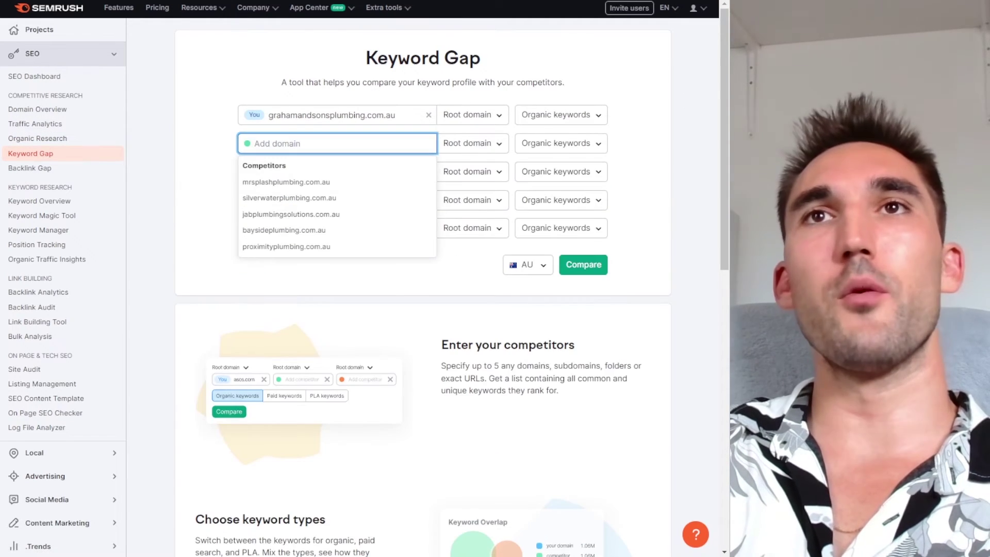
left_click(286, 147)
type("mrsplashplumbing.com.au")
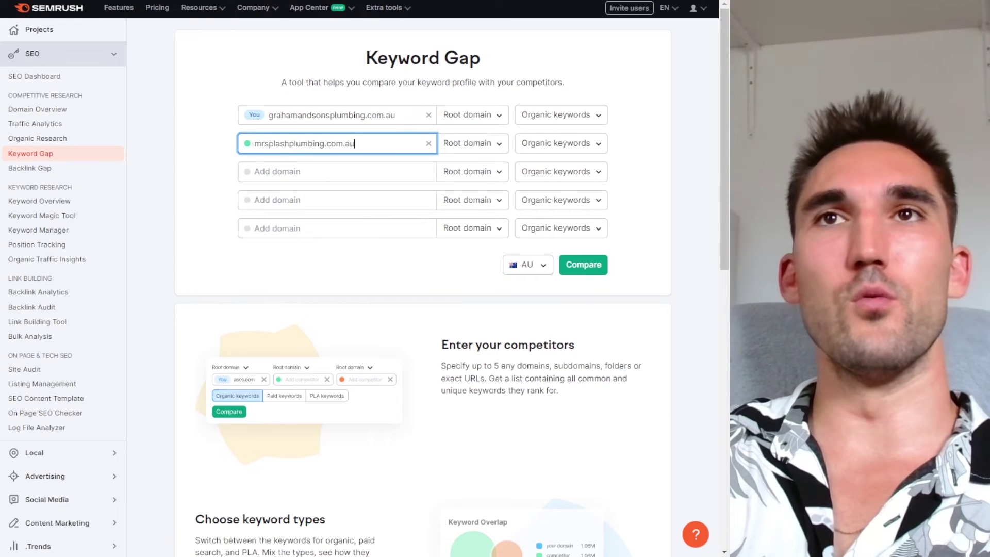
type("silverwaterplumbing.com.au")
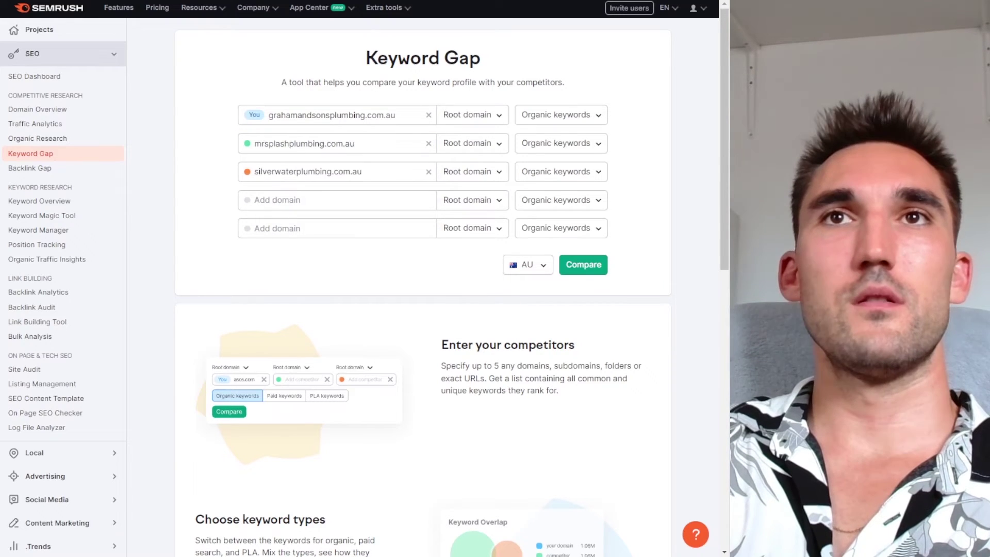
left_click(303, 204)
type("jabplumbingsolutions.com.au")
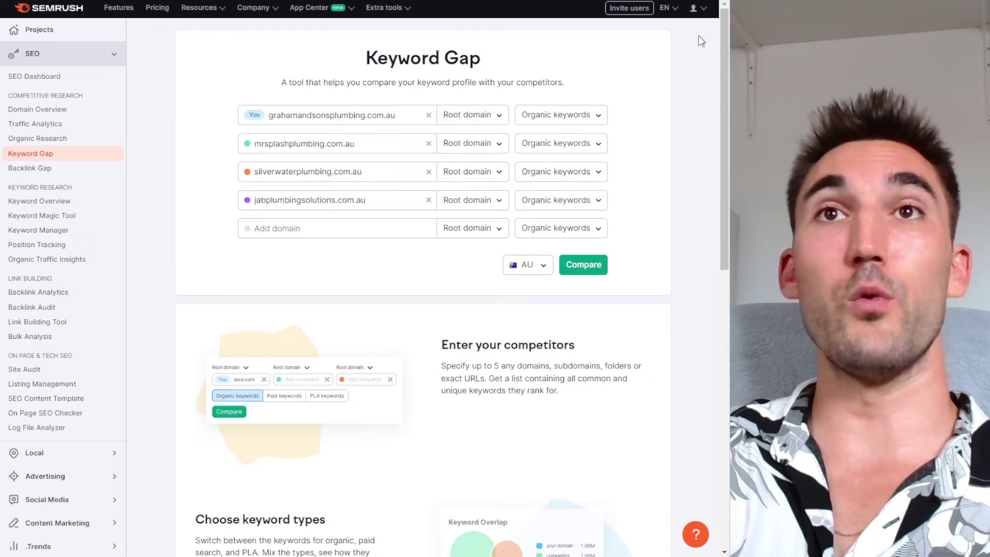
left_click(296, 235)
type("baysideplumbing.com.au")
left_click(577, 264)
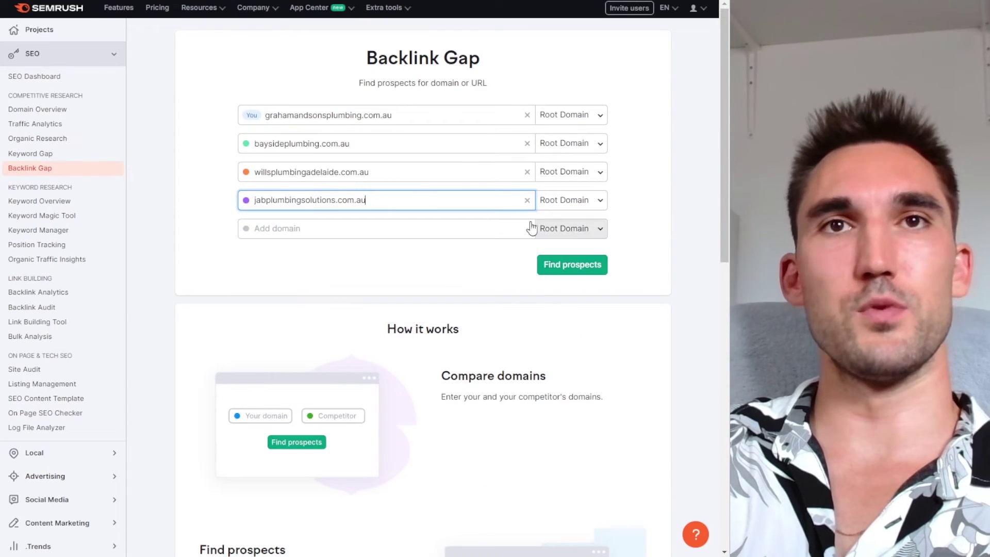
left_click(571, 263)
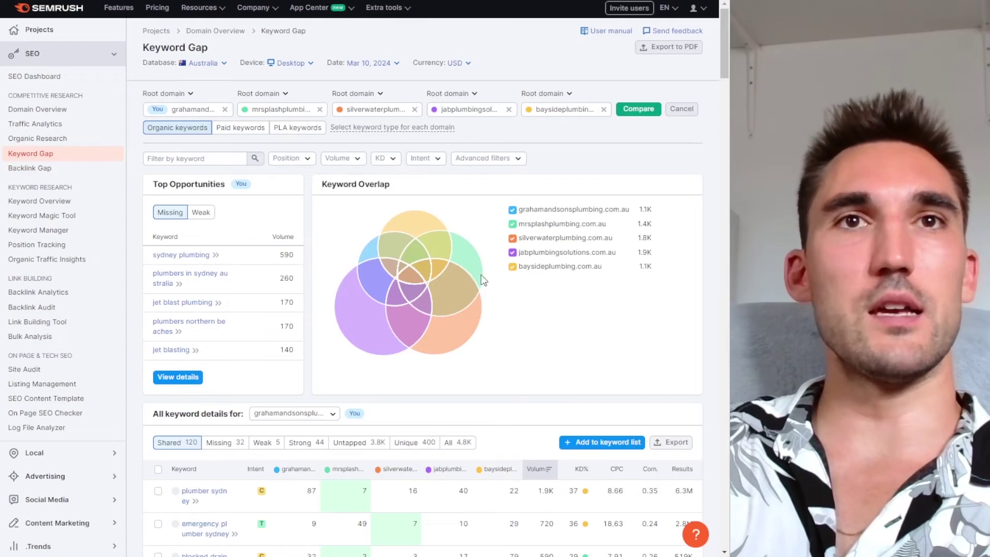
Review the Missing, Weak, Strong and Untapped keyword lists in the keyword gap table
scroll(483, 280, "down", 7)
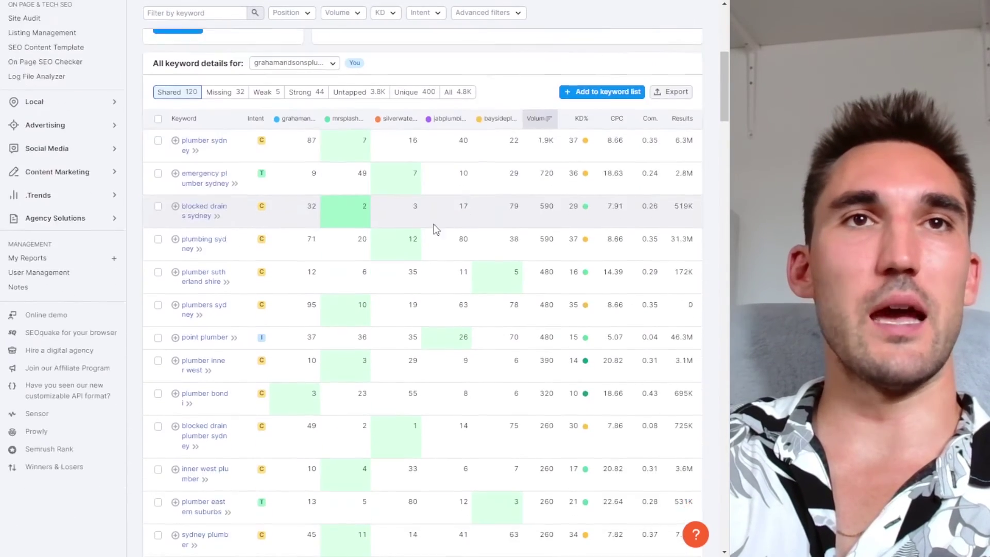
scroll(365, 221, "up", 4)
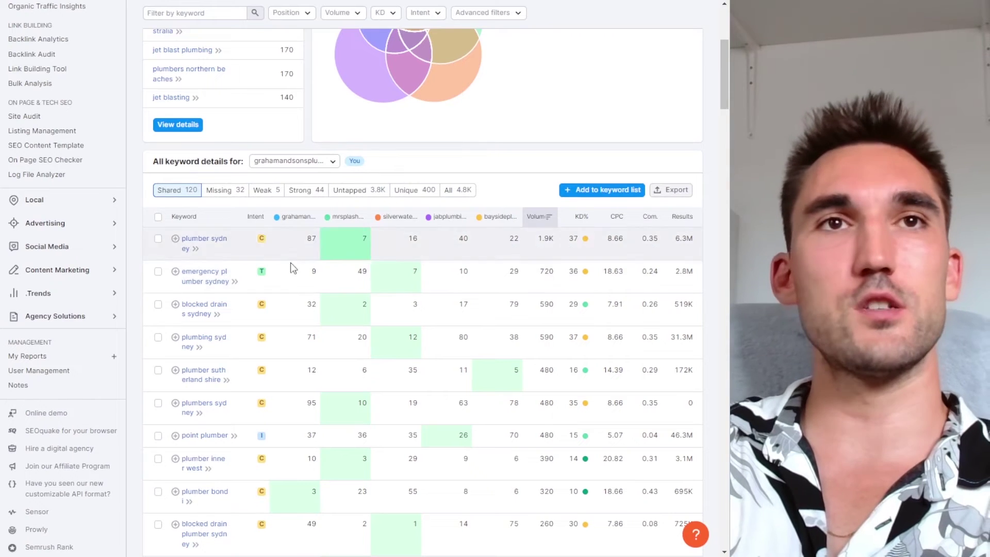
left_click(237, 189)
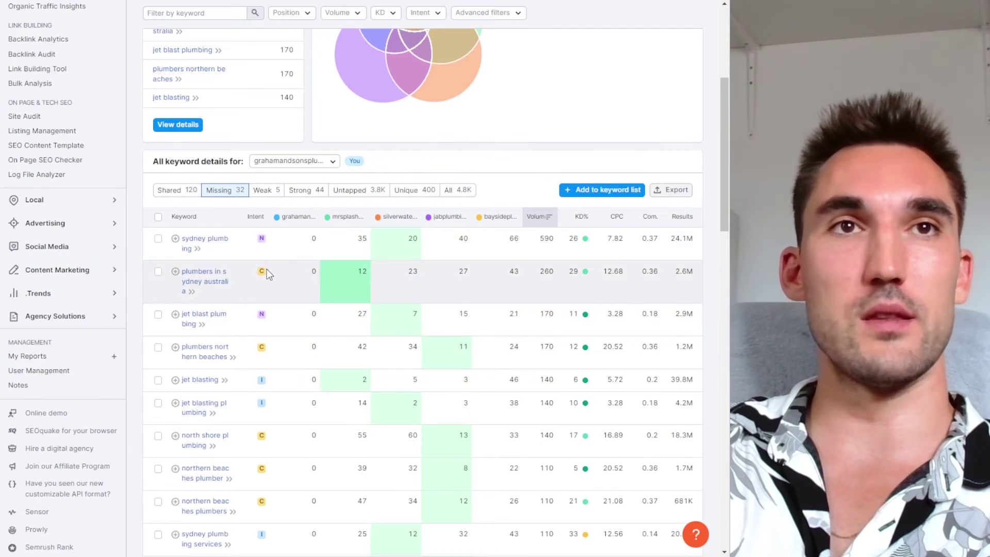
scroll(339, 261, "down", 1)
scroll(311, 268, "up", 2)
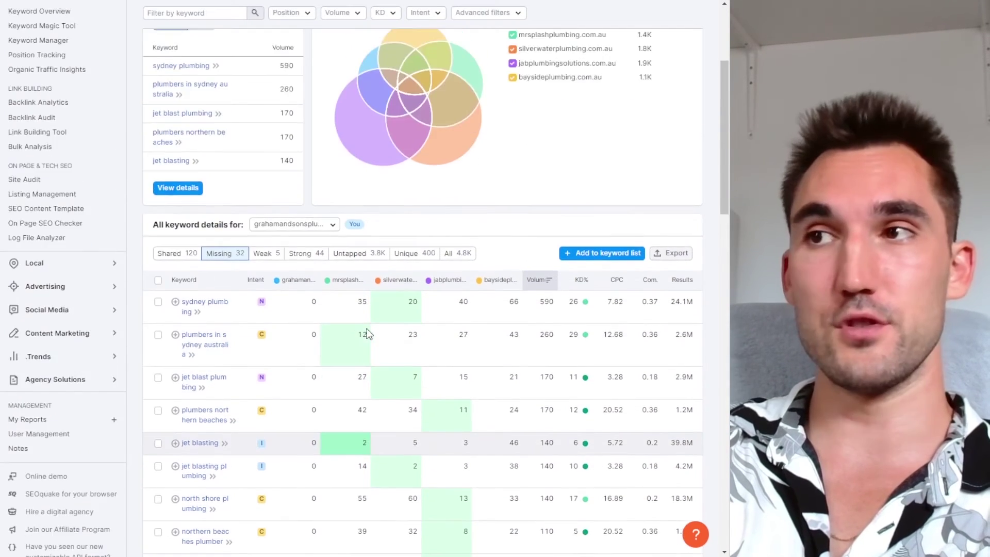
left_click(265, 255)
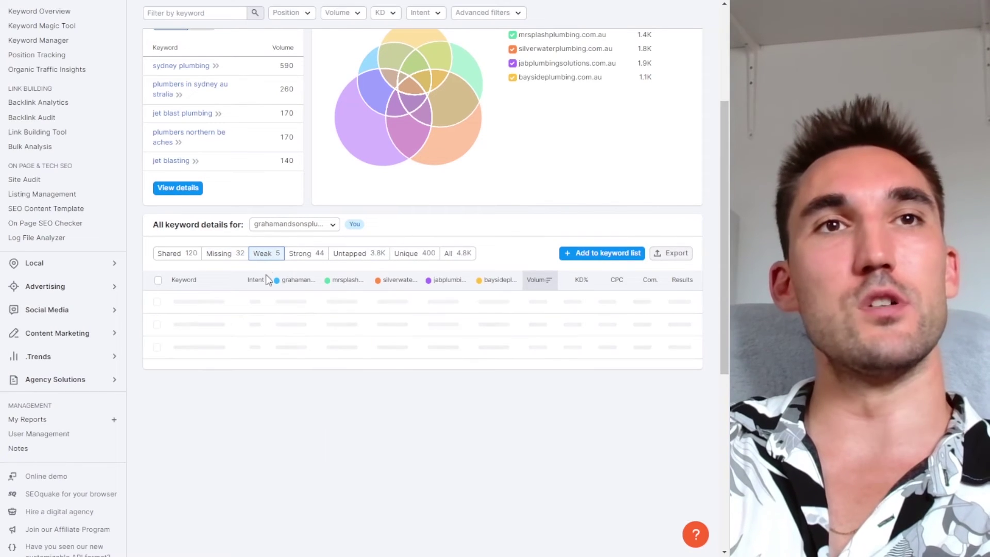
left_click(307, 255)
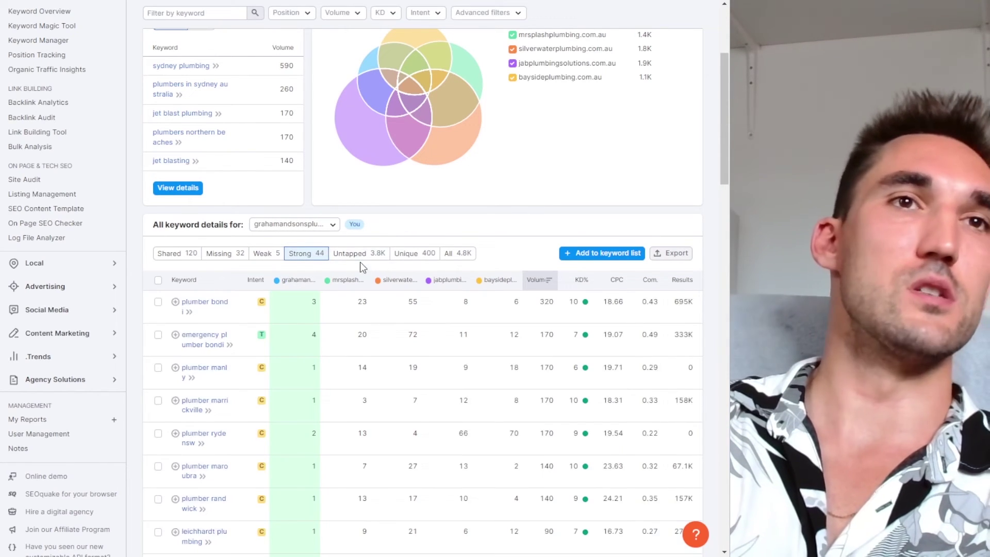
left_click(371, 256)
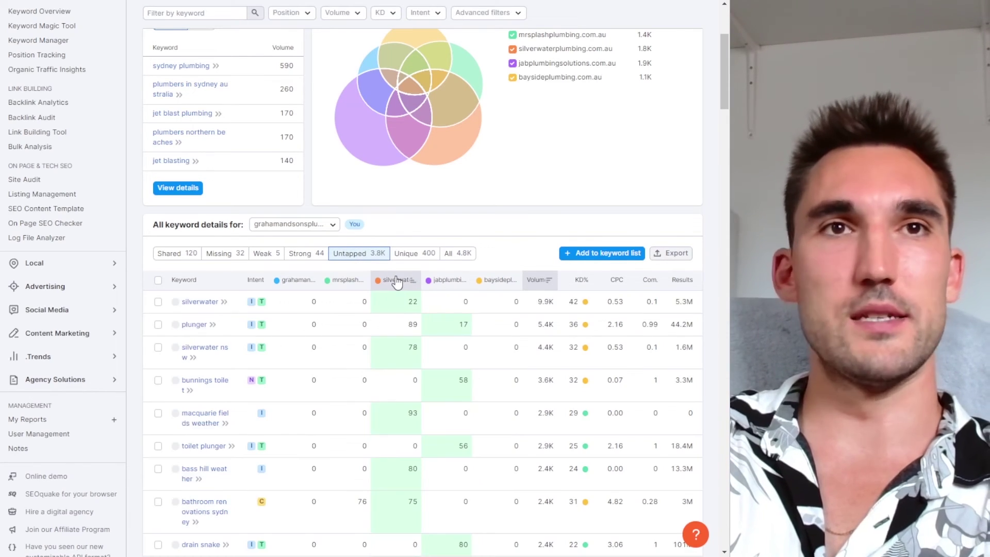
Show the Backlink Gap prospects: 653 referring domains, led by fyple.biz
scroll(396, 281, "down", 4)
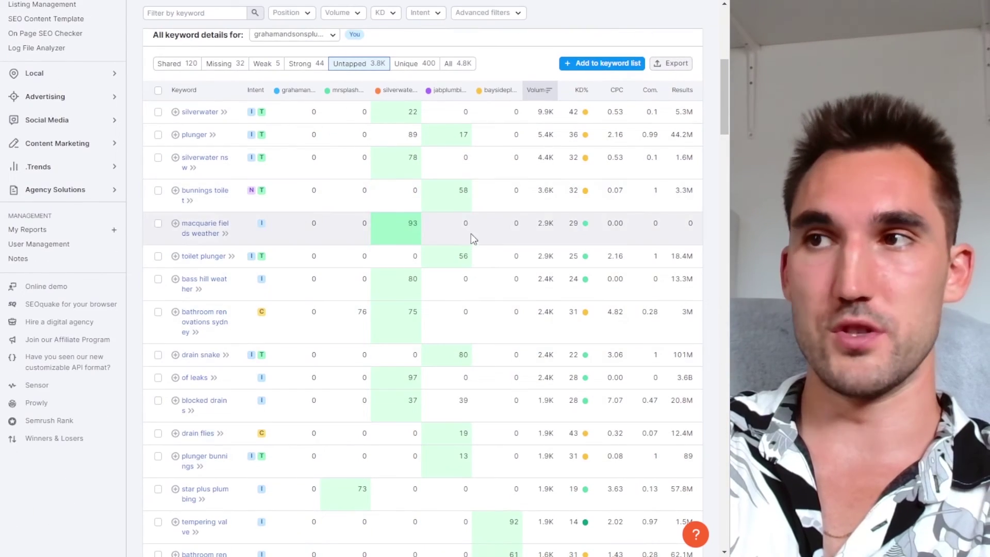
scroll(469, 294, "up", 4)
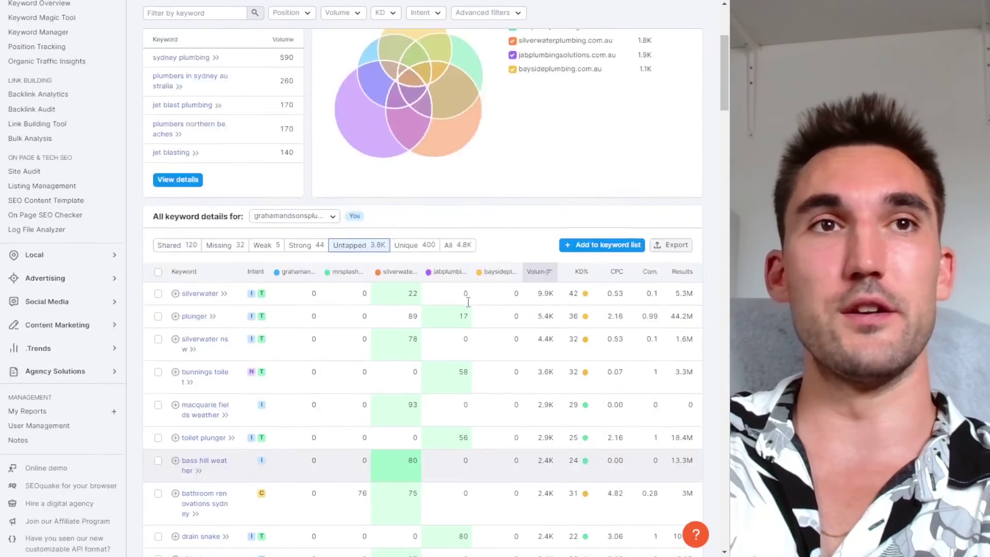
scroll(468, 301, "up", 4)
left_click(30, 167)
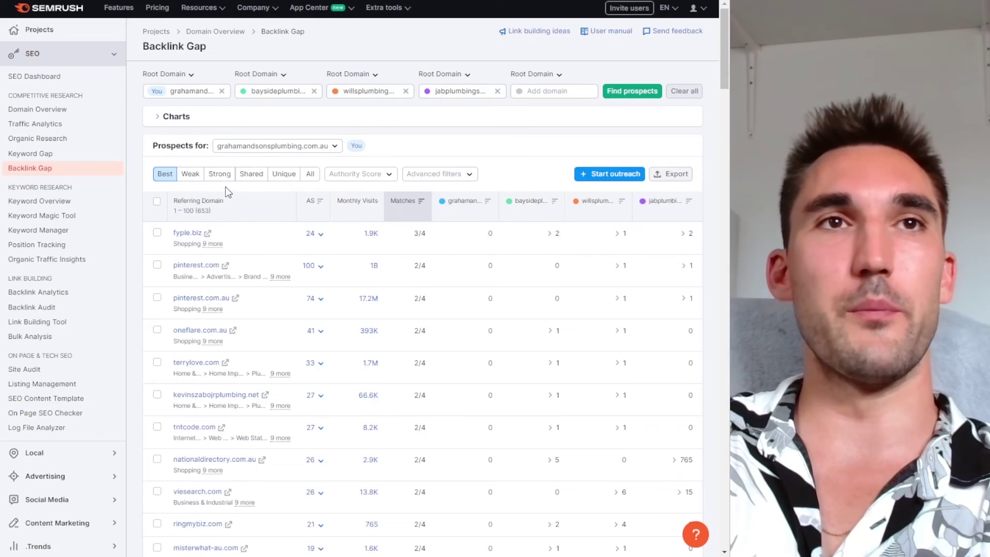
scroll(418, 326, "down", 1)
scroll(418, 326, "down", 1)
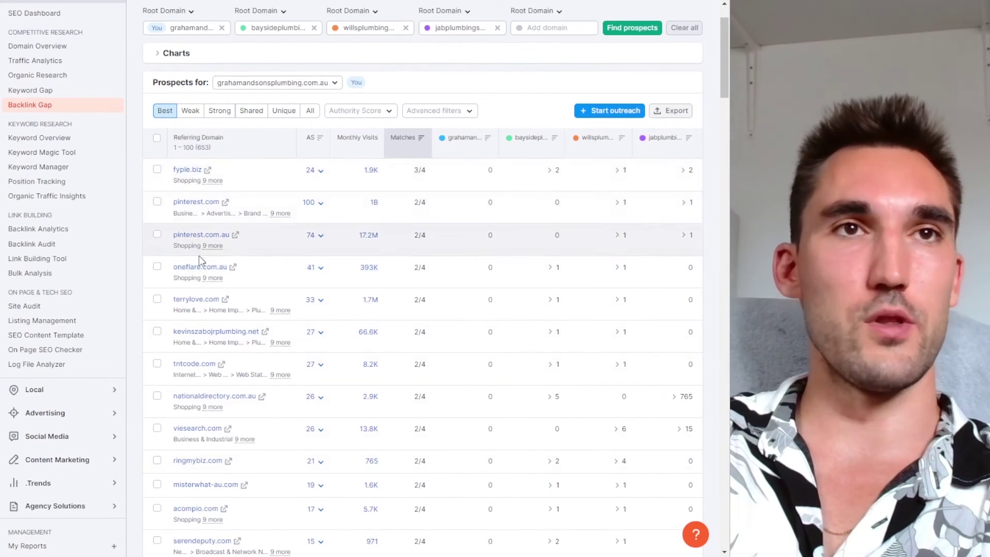
scroll(195, 320, "down", 1)
scroll(361, 309, "up", 3)
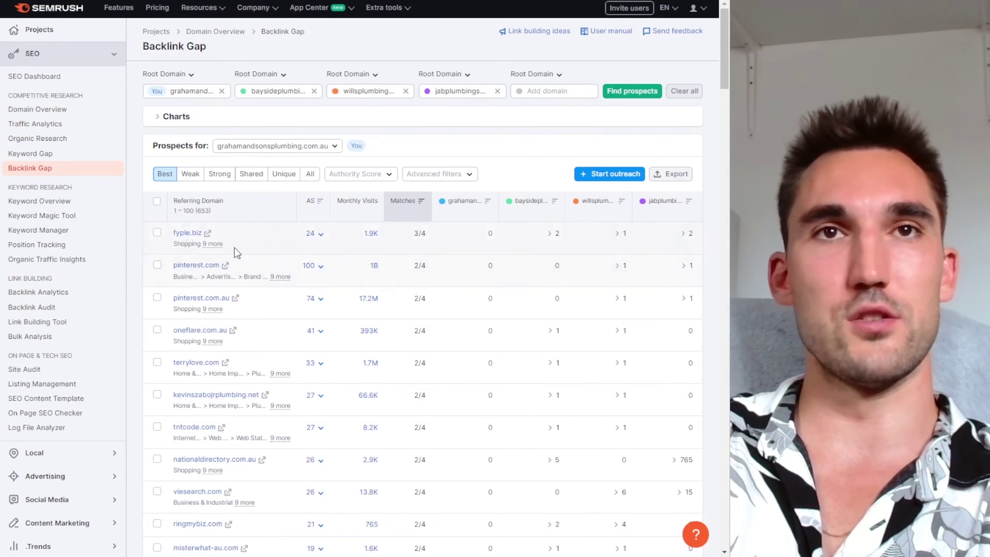
scroll(190, 252, "down", 1)
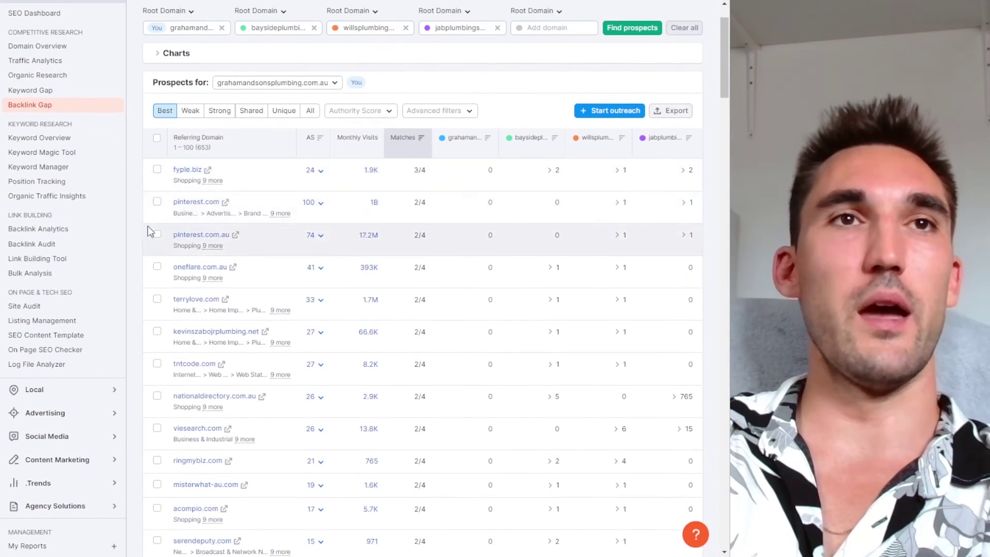
scroll(610, 223, "down", 2)
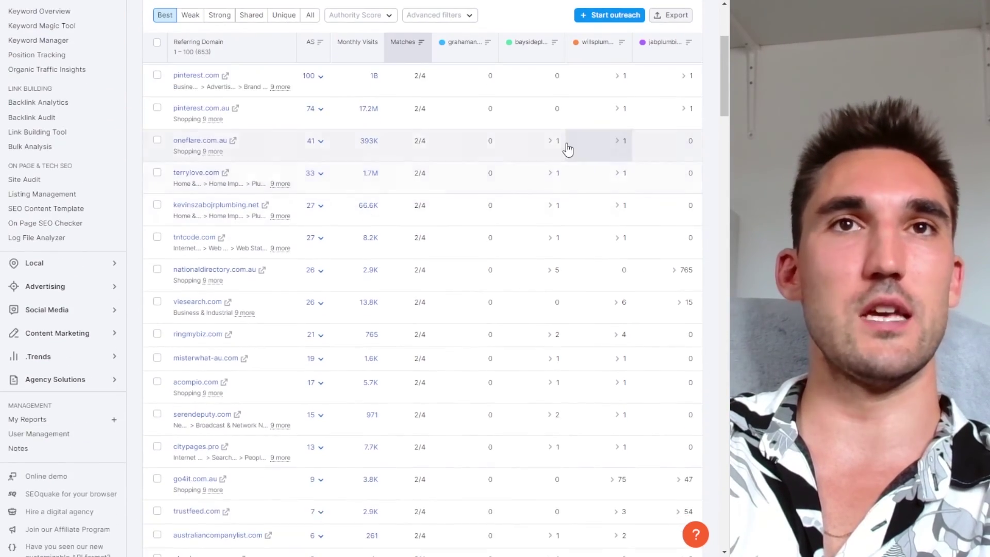
scroll(561, 299, "down", 20)
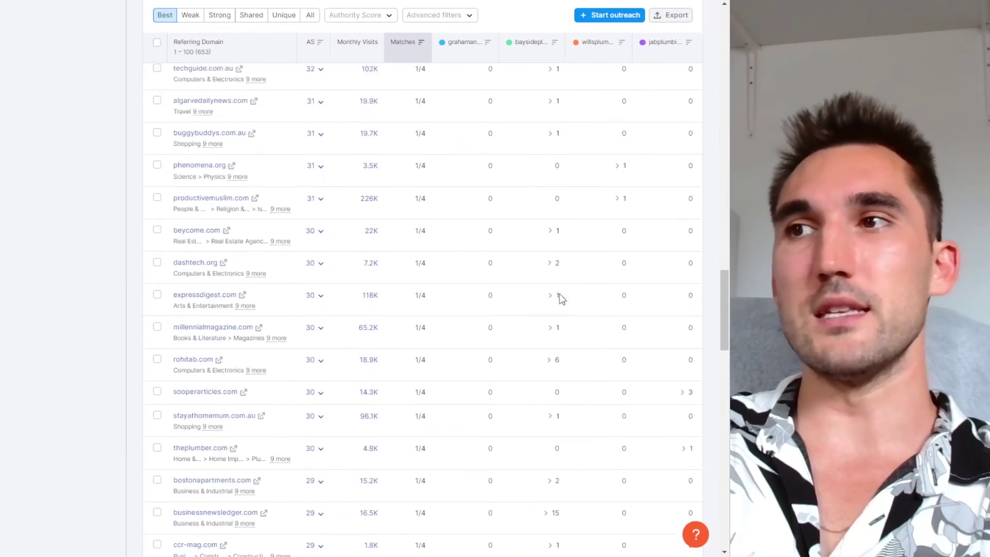
scroll(557, 276, "up", 20)
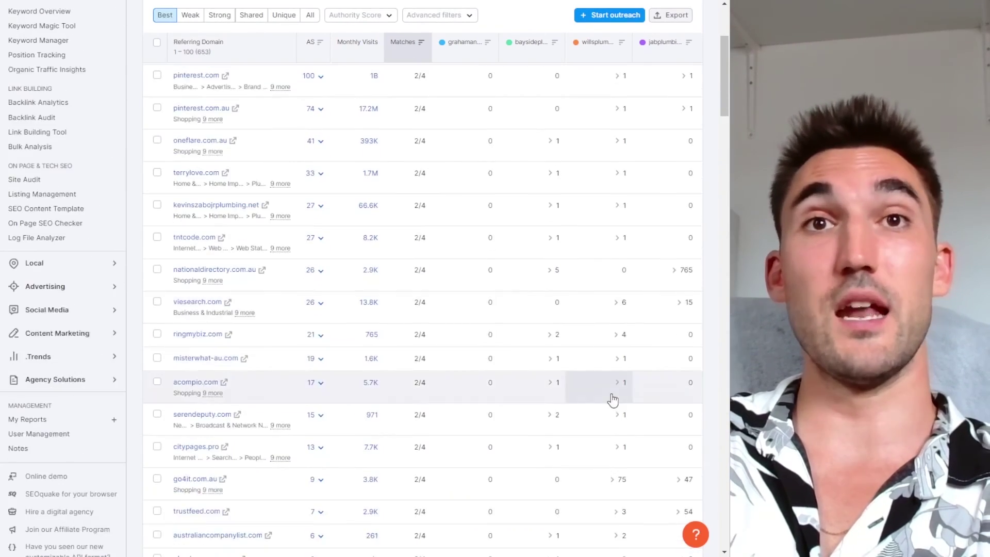
scroll(612, 399, "up", 4)
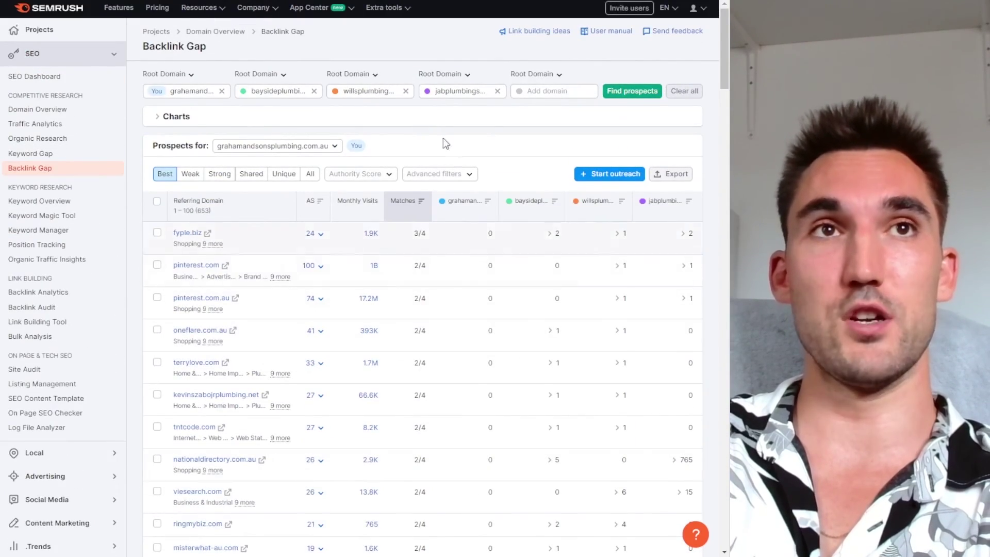